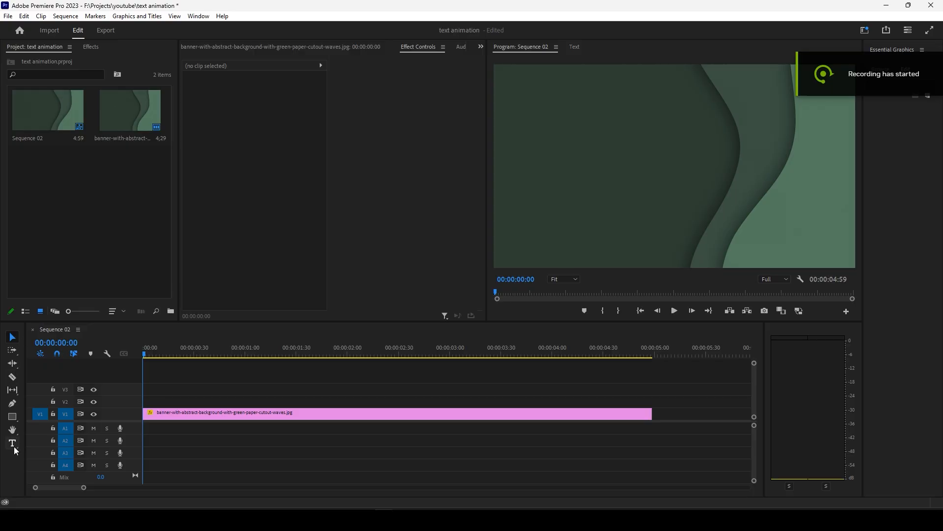
Draw a text box across the upper-left area of the frame and enter "some random text".
{"action": "left_click", "coordinate": [13, 445]}
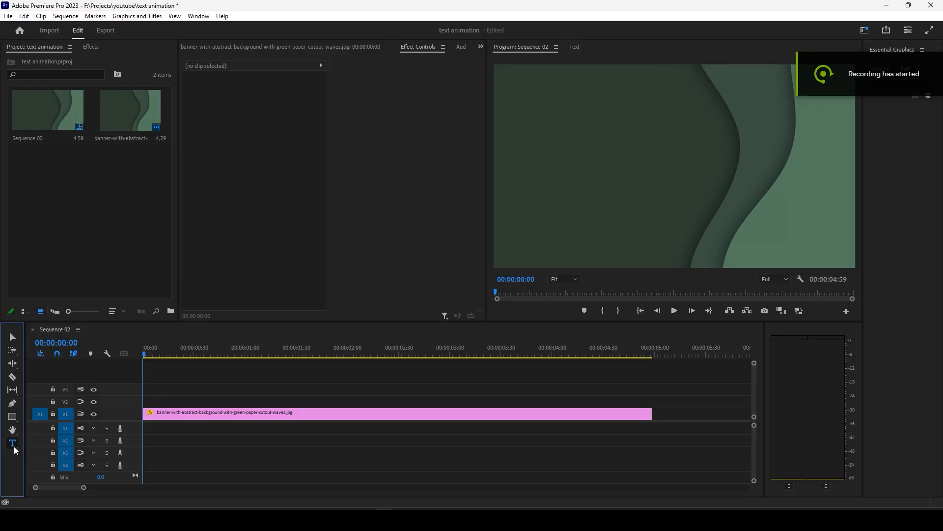
{"action": "left_click", "coordinate": [507, 103]}
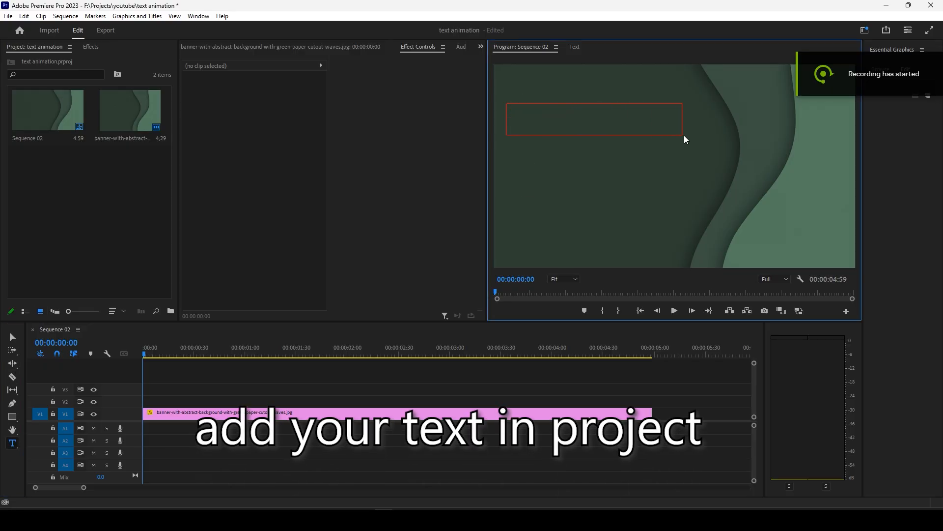
{"action": "left_click_drag", "start_coordinate": [686, 139], "coordinate": [698, 137]}
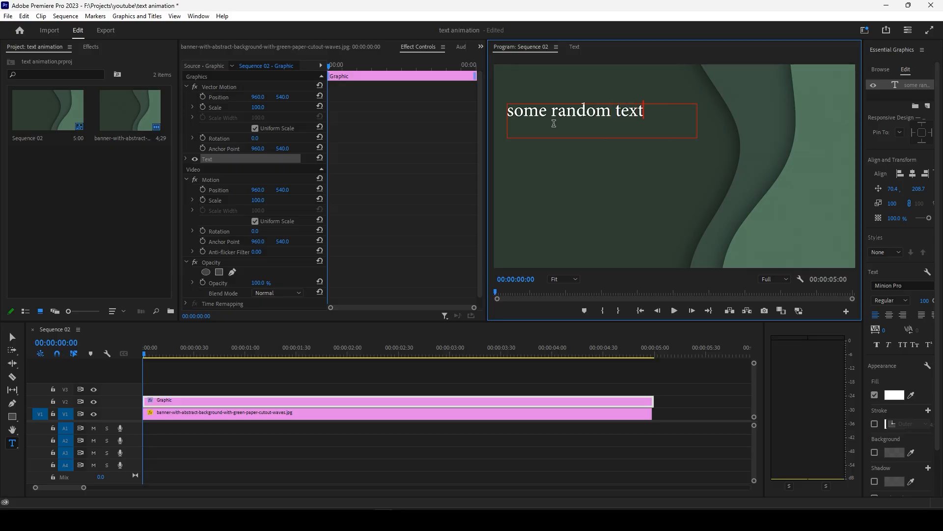
Center-align the whole text and set its font style to Minion Pro Semibold.
{"action": "key", "text": "ctrl+a"}
{"action": "left_click", "coordinate": [890, 315]}
{"action": "left_click", "coordinate": [895, 286]}
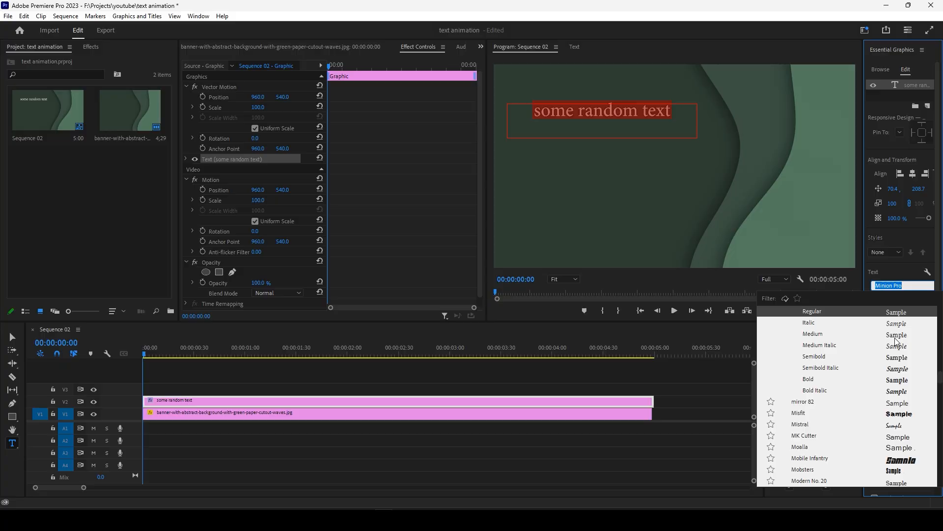
{"action": "left_click", "coordinate": [890, 360]}
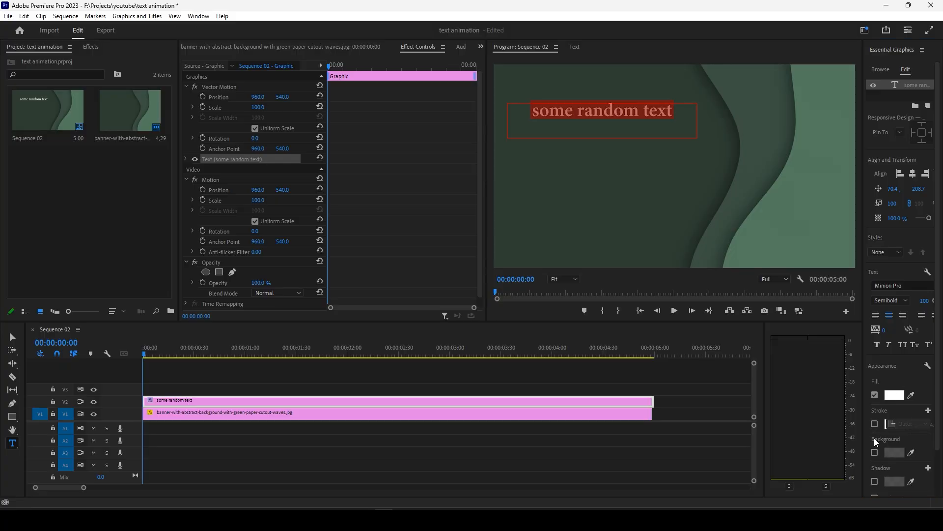
Enable the shadow on the text and leave its stroke turned off.
{"action": "left_click", "coordinate": [875, 424]}
{"action": "left_click", "coordinate": [875, 481]}
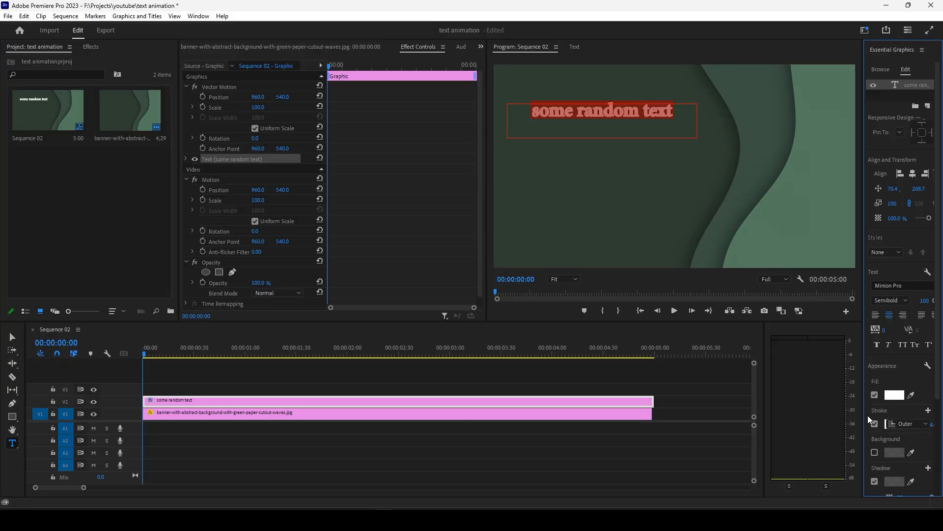
{"action": "left_click_drag", "start_coordinate": [863, 418], "coordinate": [826, 418]}
{"action": "left_click", "coordinate": [926, 426]}
{"action": "left_click", "coordinate": [868, 426]}
{"action": "left_click", "coordinate": [838, 424]}
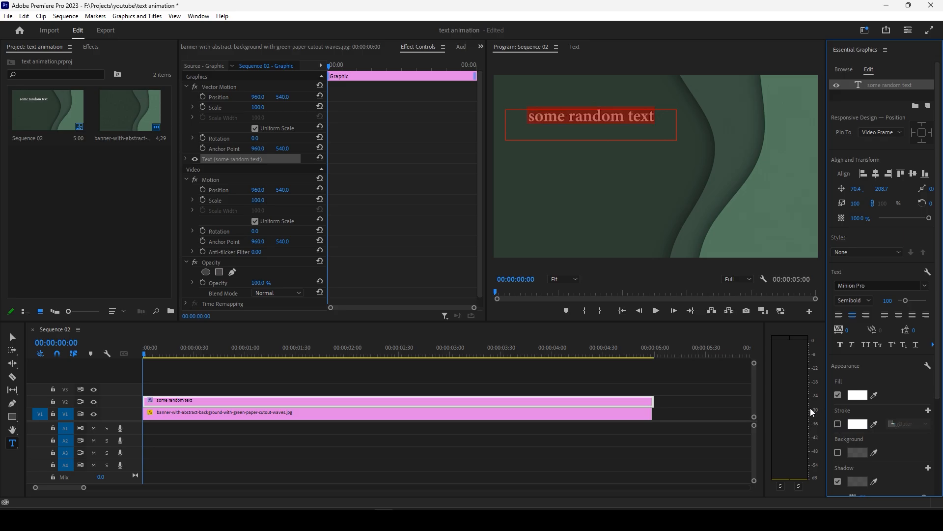
Set the text's font size to 111 and move it slightly lower, to a vertical position of about 254.7.
{"action": "left_click_drag", "start_coordinate": [906, 300], "coordinate": [908, 304]}
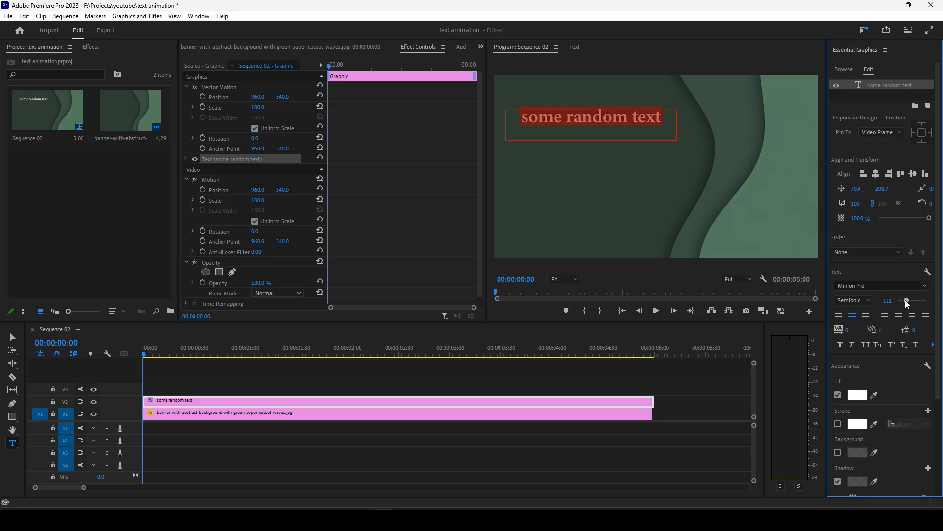
{"action": "key", "text": "v"}
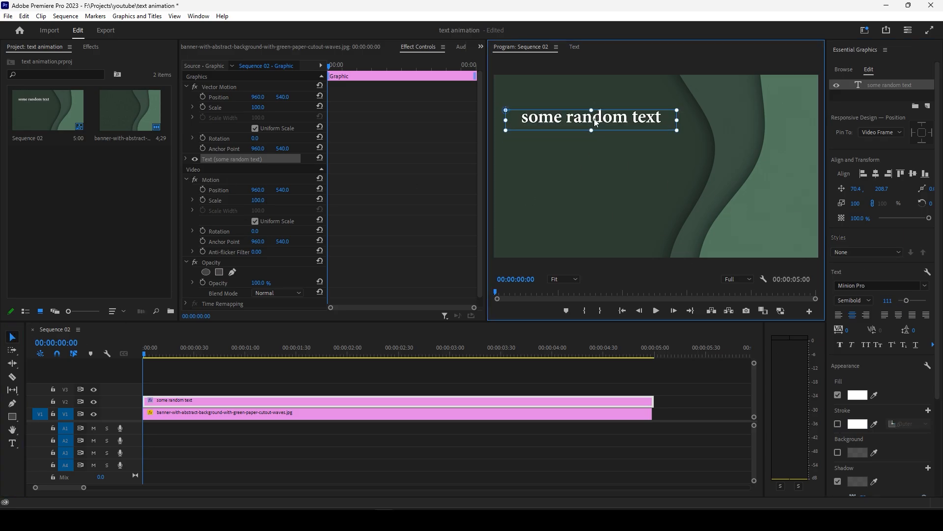
{"action": "left_click_drag", "start_coordinate": [594, 118], "coordinate": [595, 127]}
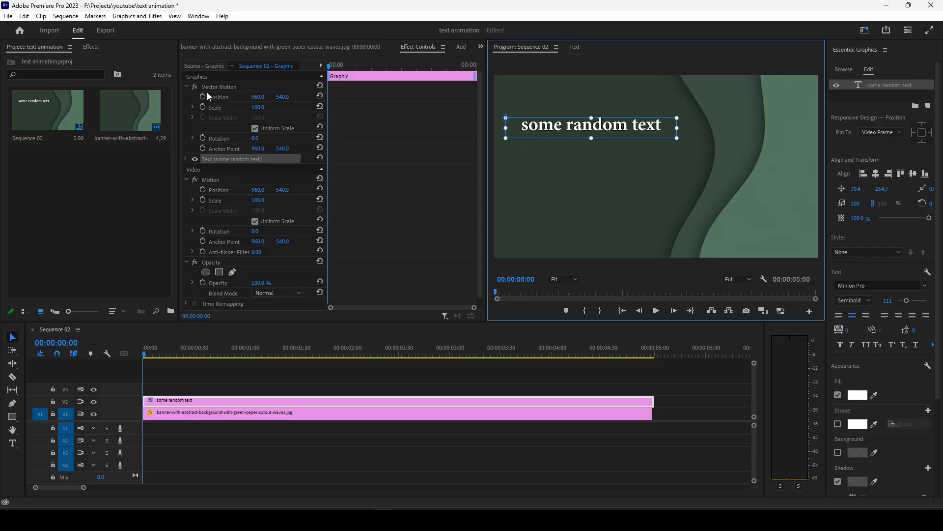
Find the Crop video effect and apply it to the "some random text" clip on V2.
{"action": "left_click", "coordinate": [94, 47]}
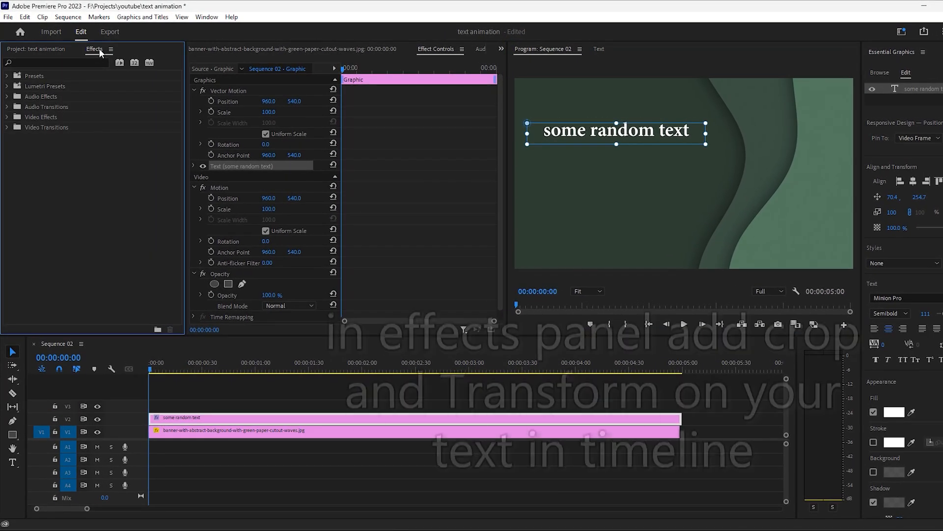
{"action": "left_click", "coordinate": [54, 62]}
{"action": "type", "text": "crop"}
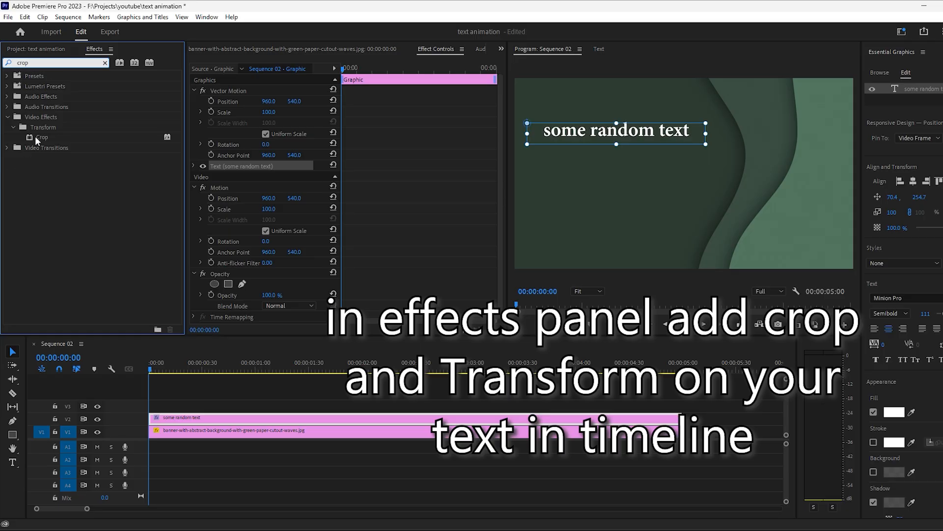
{"action": "left_click_drag", "start_coordinate": [35, 141], "coordinate": [185, 417]}
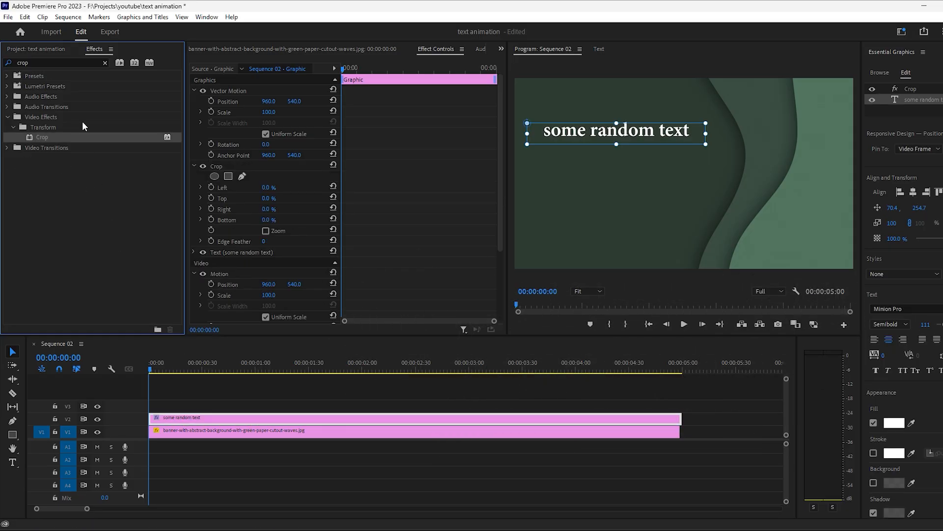
Find the Transform video effect and apply it to the text clip on V2.
{"action": "left_click", "coordinate": [59, 62]}
{"action": "type", "text": "trans"}
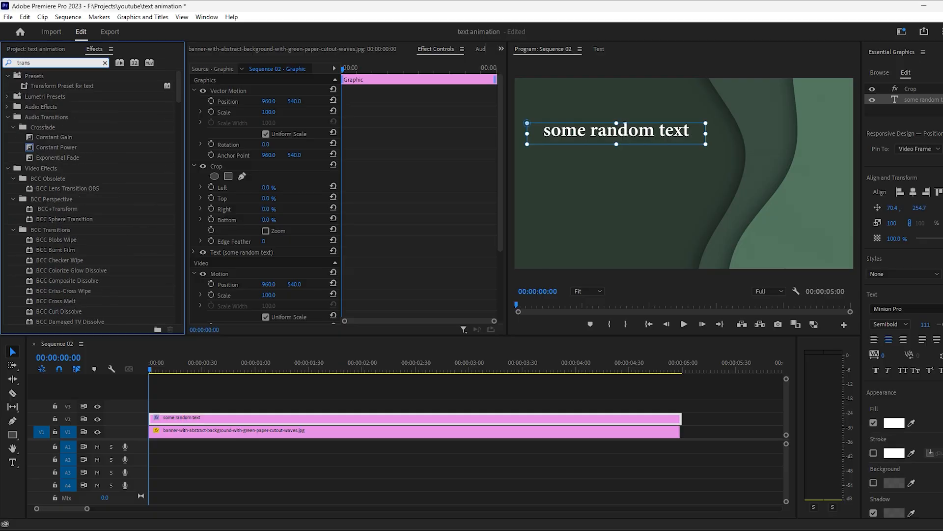
{"action": "type", "text": "f"}
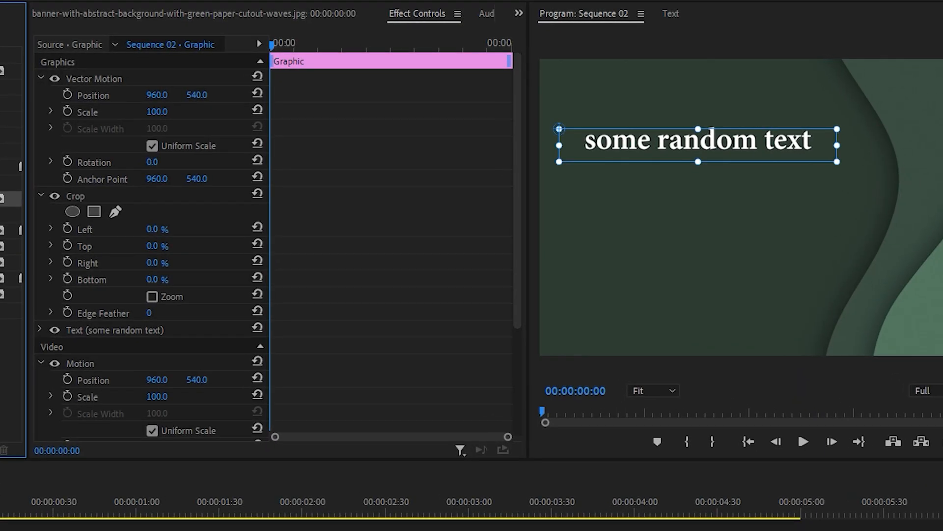
{"action": "left_click_drag", "start_coordinate": [4, 198], "coordinate": [28, 530]}
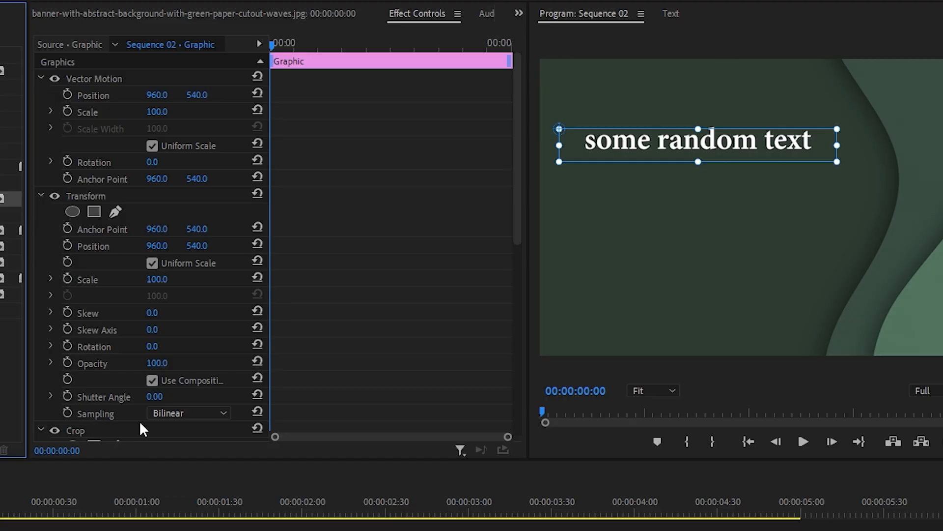
Set the Transform effect's Shutter Angle to 360.
{"action": "left_click", "coordinate": [154, 397]}
{"action": "left_click_drag", "start_coordinate": [167, 396], "coordinate": [133, 402]}
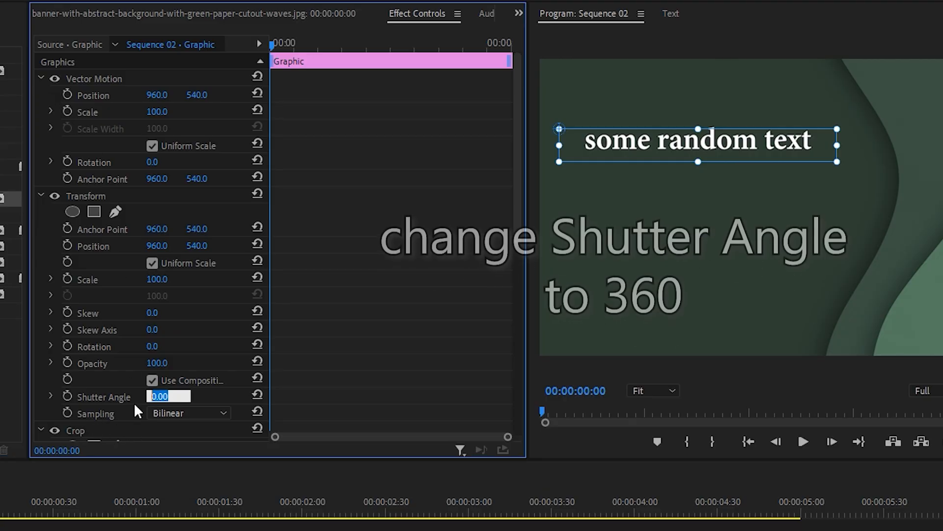
{"action": "type", "text": "360"}
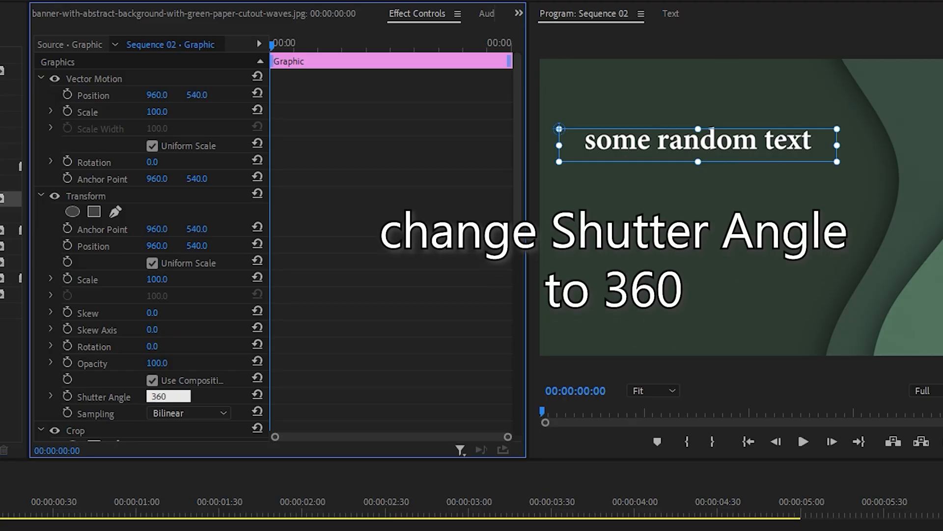
{"action": "key", "text": "Return"}
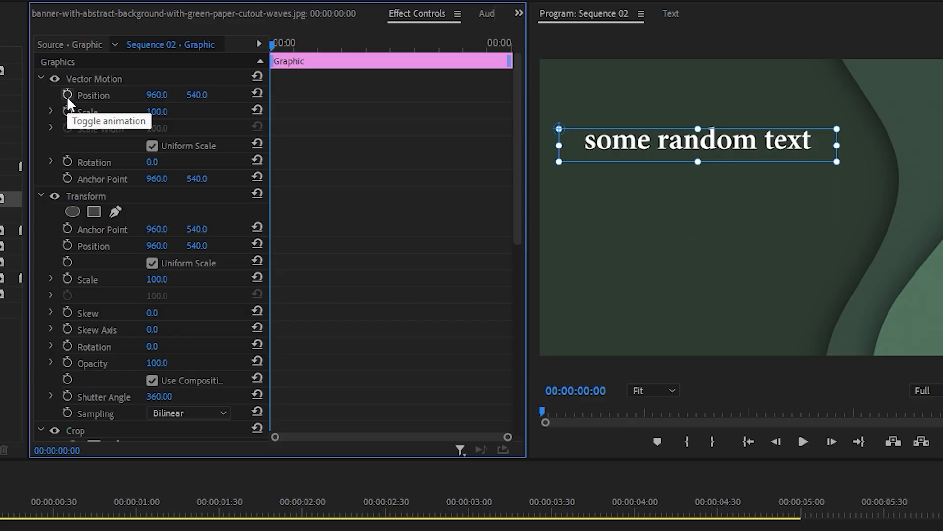
Keyframe the Vector Motion vertical position at 640 on the first frame and reset it to 540 at 00:00:01:00.
{"action": "left_click", "coordinate": [204, 94]}
{"action": "double_click", "coordinate": [204, 94]}
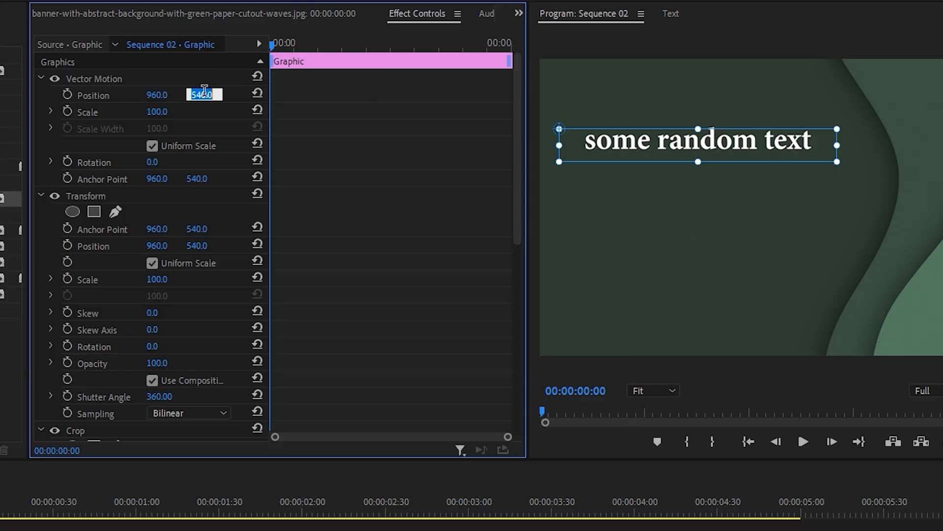
{"action": "type", "text": "640"}
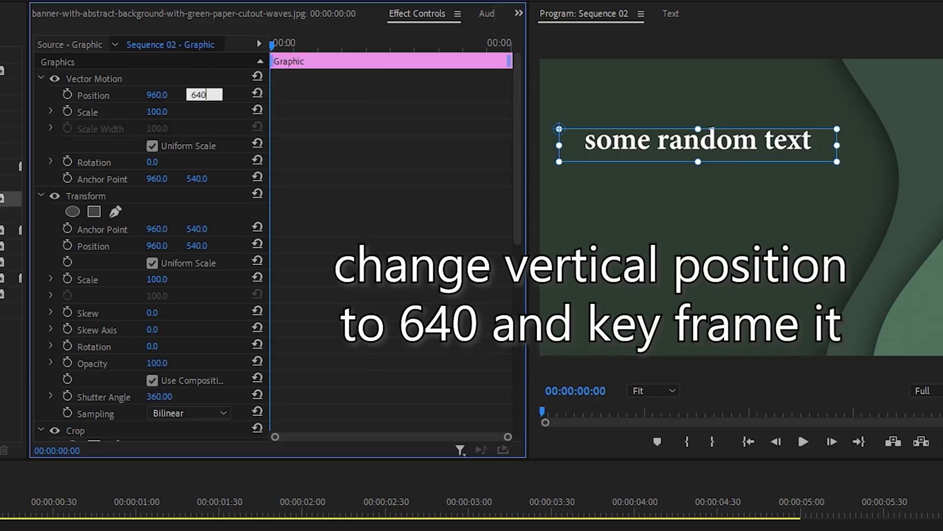
{"action": "key", "text": "Return"}
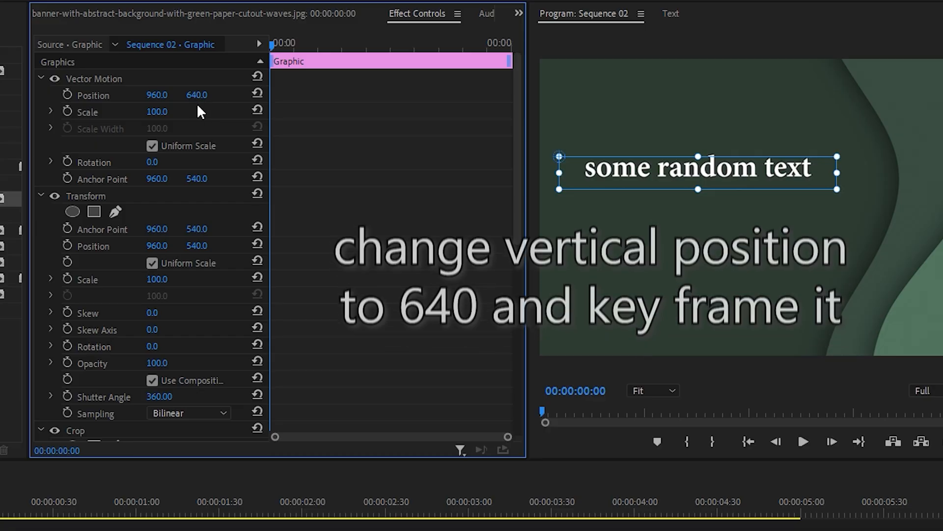
{"action": "left_click", "coordinate": [67, 94]}
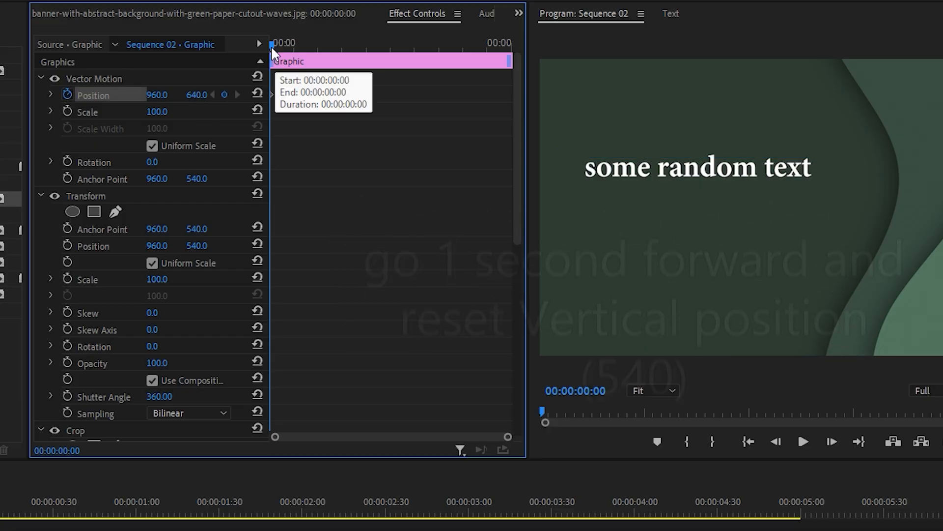
{"action": "left_click_drag", "start_coordinate": [270, 45], "coordinate": [319, 46]}
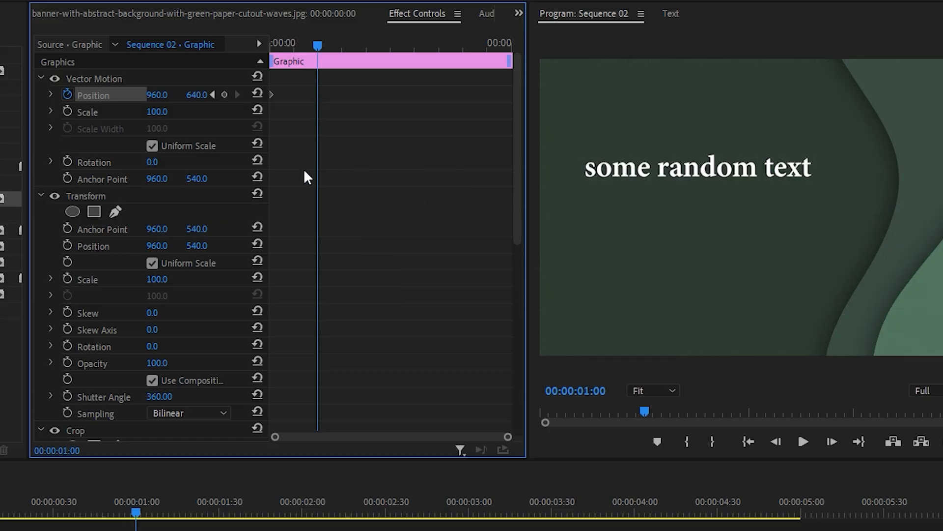
{"action": "left_click", "coordinate": [256, 94]}
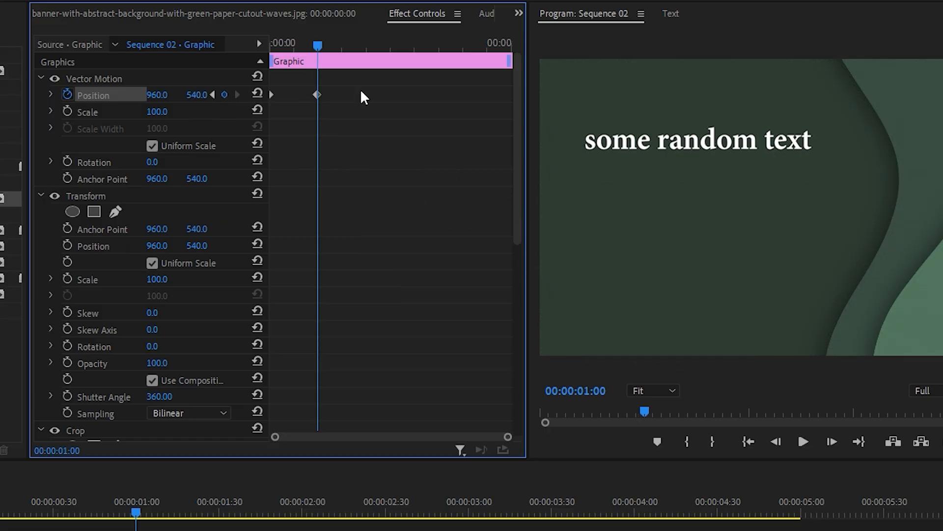
Apply Ease In and Ease Out to both Position keyframes and reshape the velocity curve to start at about 2400 per second and slow down gradually.
{"action": "left_click_drag", "start_coordinate": [362, 84], "coordinate": [264, 162]}
{"action": "right_click", "coordinate": [318, 95]}
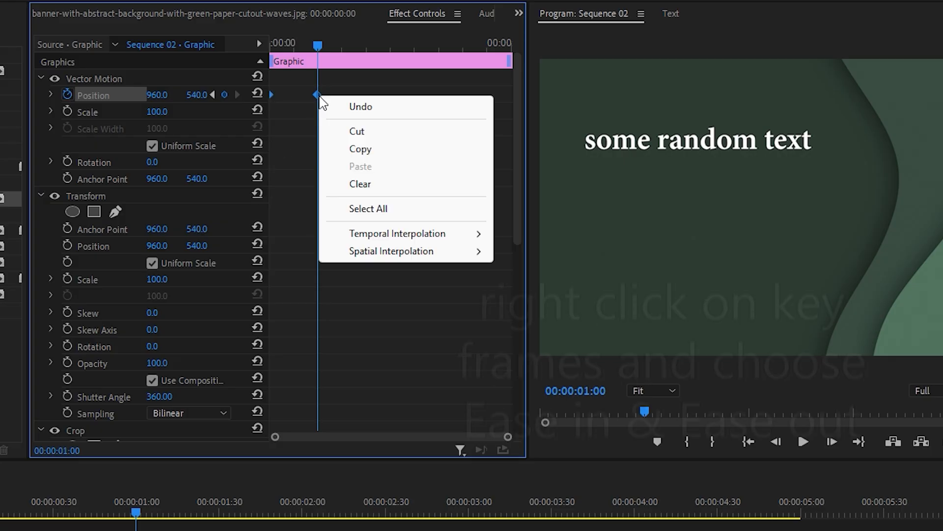
{"action": "mouse_move", "coordinate": [396, 235]}
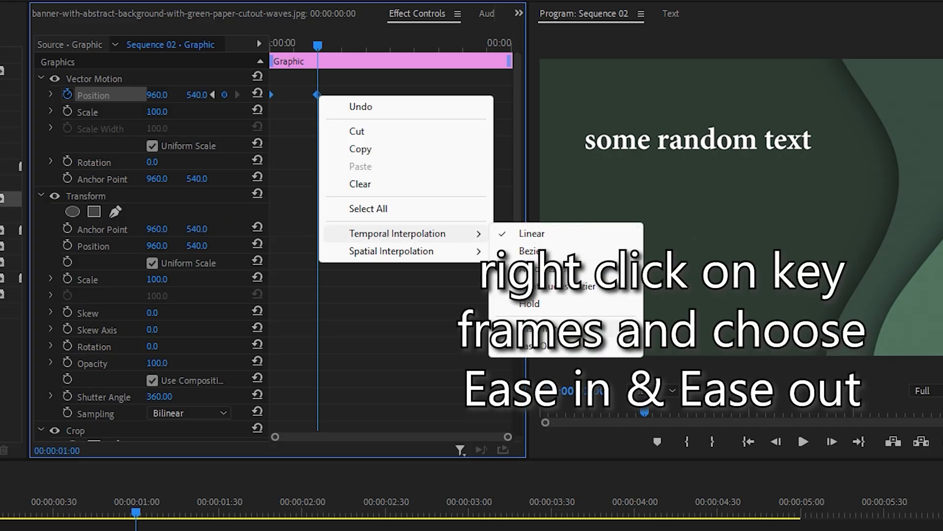
{"action": "left_click", "coordinate": [536, 328]}
{"action": "left_click_drag", "start_coordinate": [343, 91], "coordinate": [266, 163]}
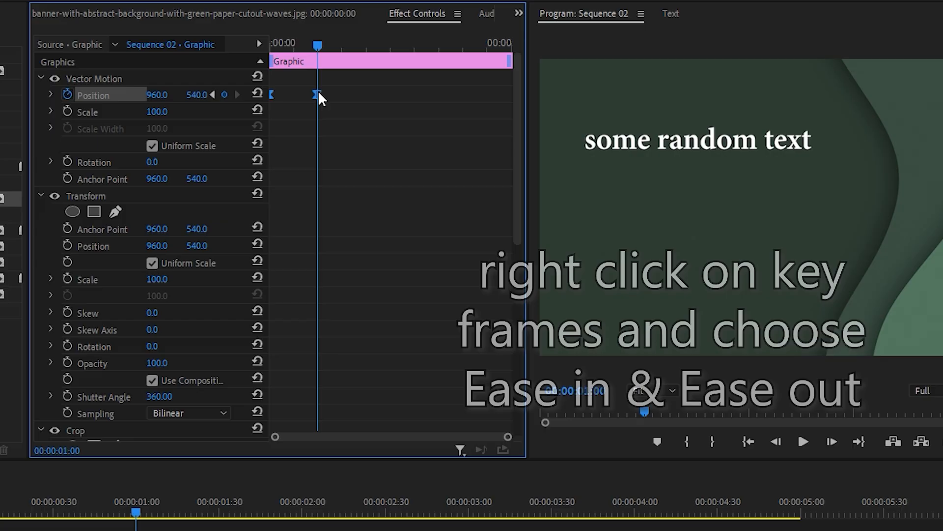
{"action": "right_click", "coordinate": [319, 96]}
{"action": "mouse_move", "coordinate": [403, 229]}
{"action": "left_click", "coordinate": [539, 340]}
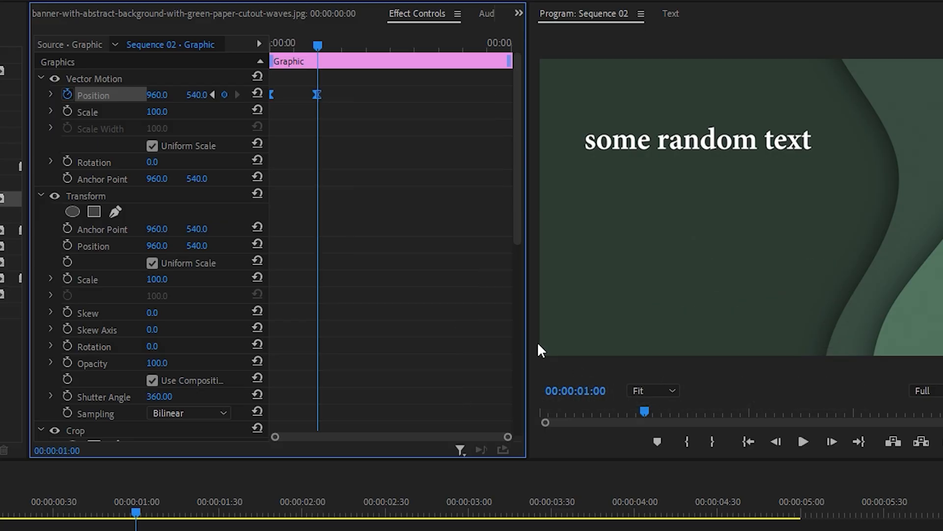
{"action": "left_click", "coordinate": [52, 91]}
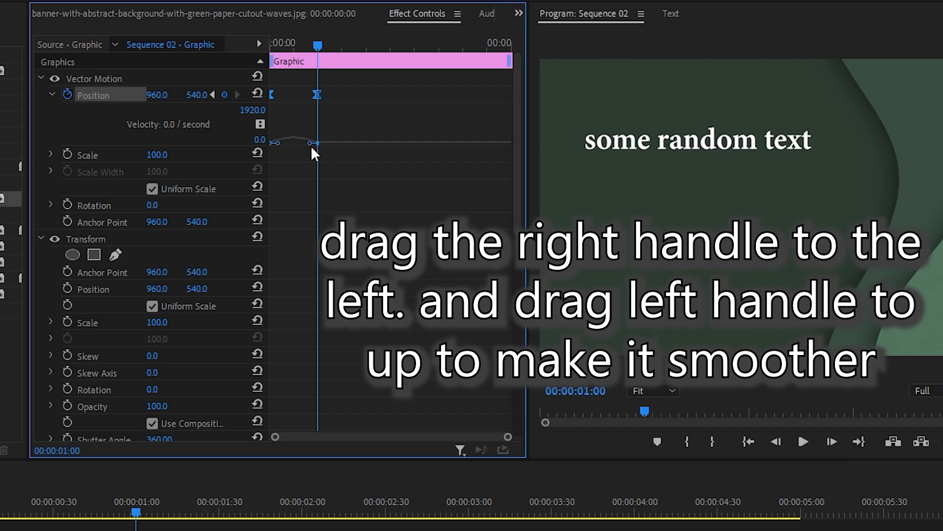
{"action": "left_click_drag", "start_coordinate": [311, 146], "coordinate": [259, 102]}
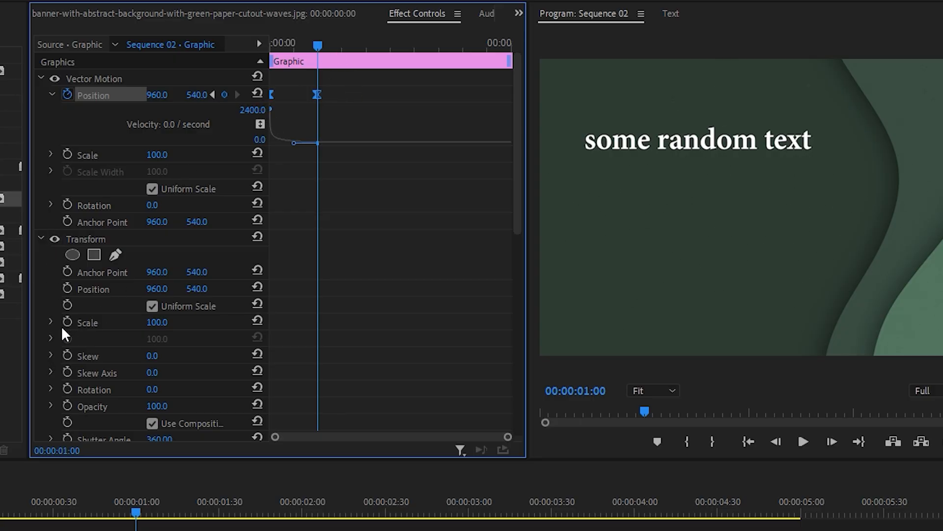
Keyframe the Transform effect's Opacity at 0 on the first frame of the text clip.
{"action": "left_click", "coordinate": [53, 404]}
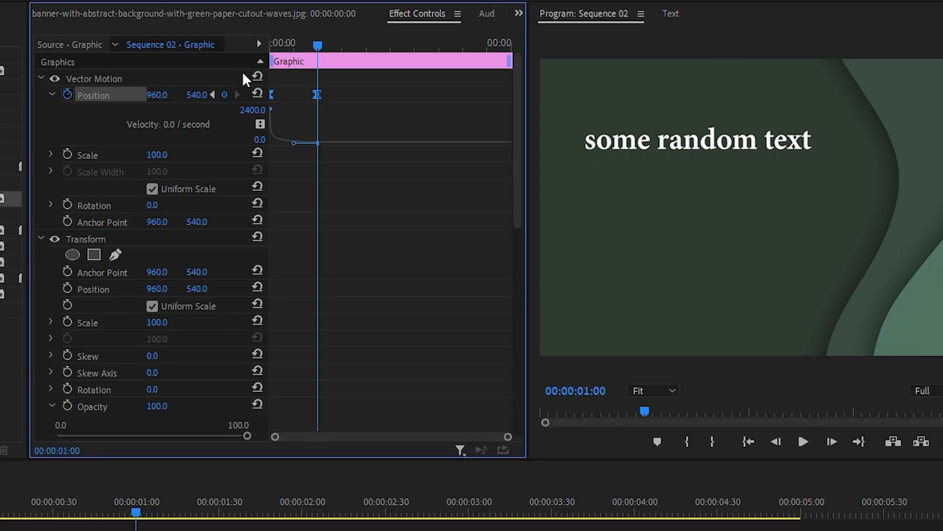
{"action": "left_click", "coordinate": [78, 408]}
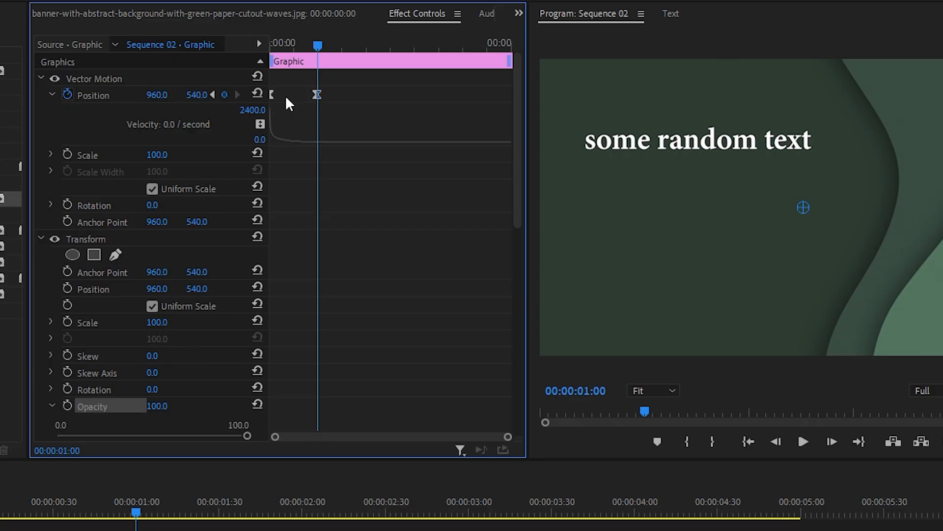
{"action": "left_click_drag", "start_coordinate": [319, 46], "coordinate": [275, 46]}
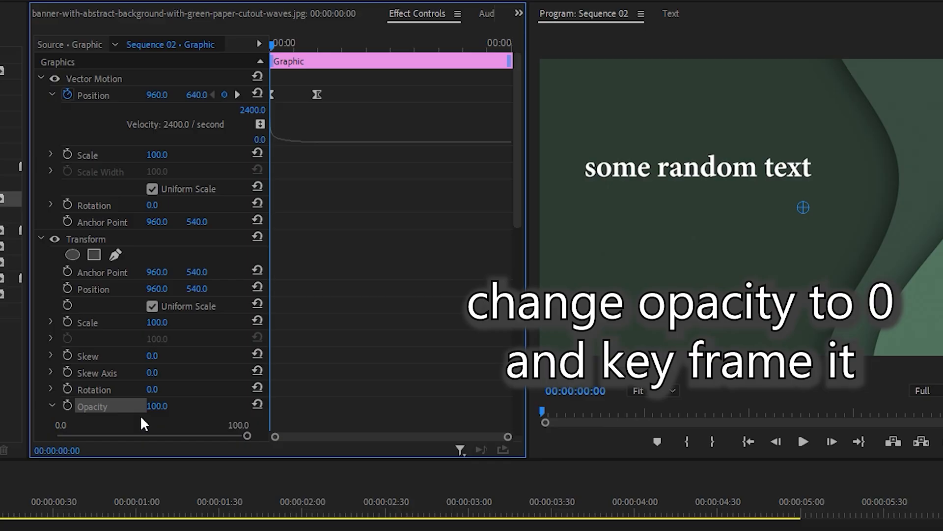
{"action": "left_click", "coordinate": [157, 406]}
{"action": "type", "text": "0"}
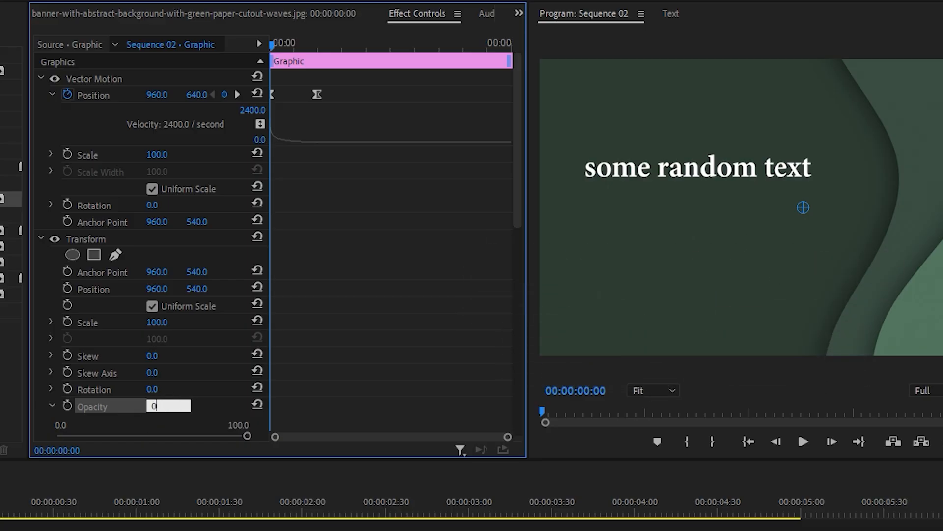
{"action": "key", "text": "Return"}
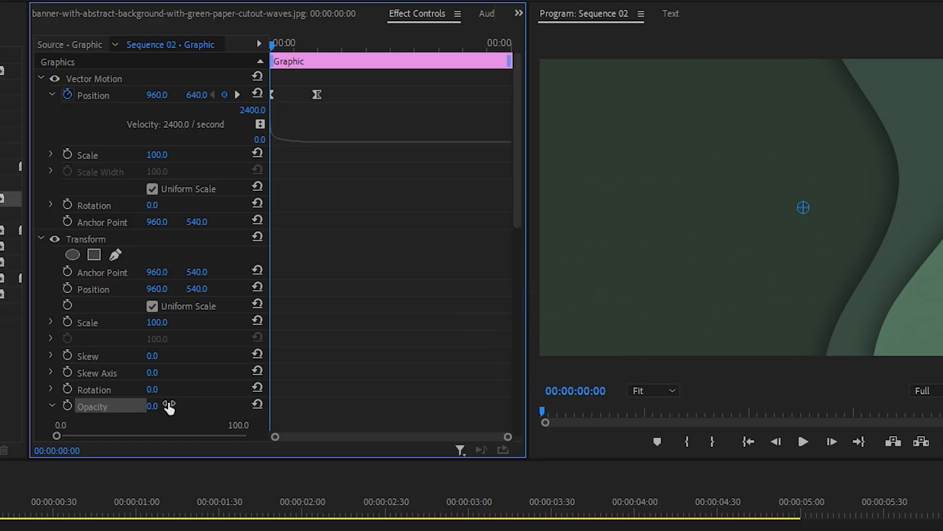
{"action": "left_click", "coordinate": [67, 405]}
Add a second Transform Opacity keyframe at 00:00:00:44 with a value of 100.
{"action": "left_click_drag", "start_coordinate": [272, 46], "coordinate": [307, 51]}
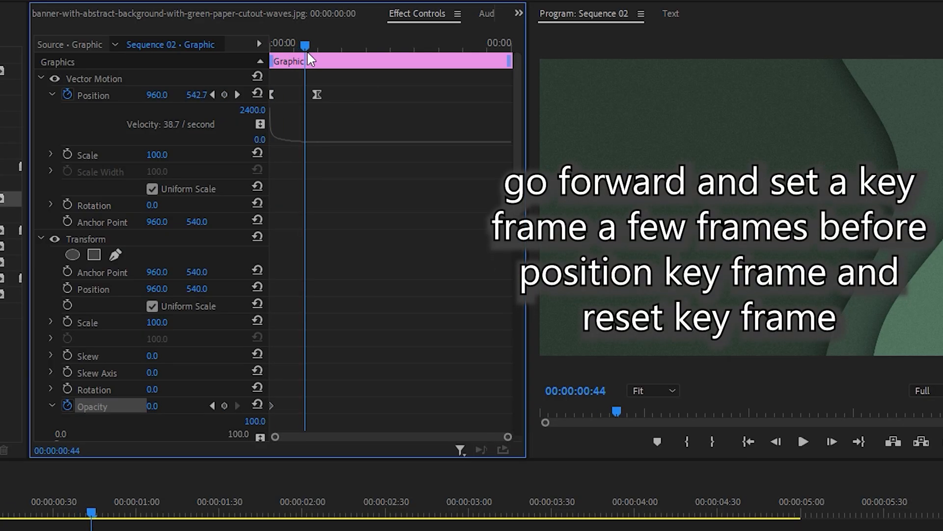
{"action": "left_click", "coordinate": [154, 406]}
{"action": "type", "text": "1"}
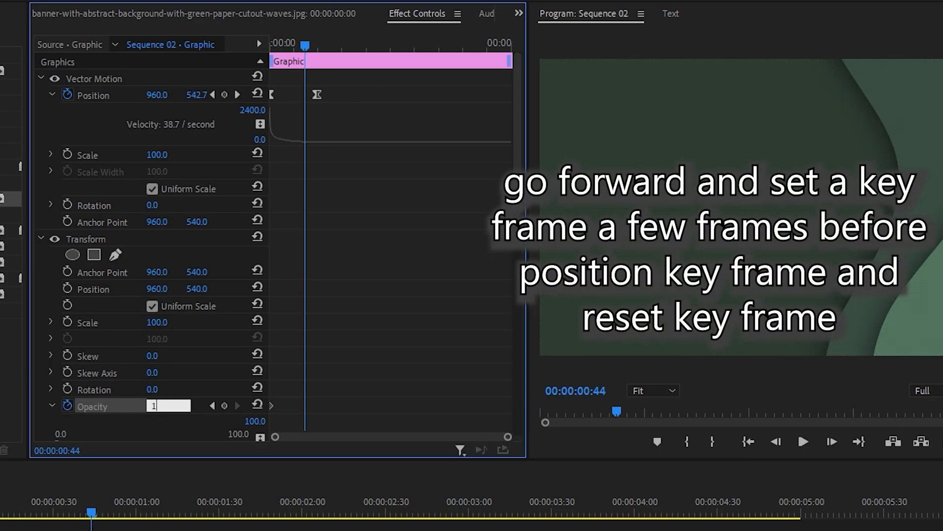
{"action": "type", "text": "00"}
{"action": "key", "text": "Return"}
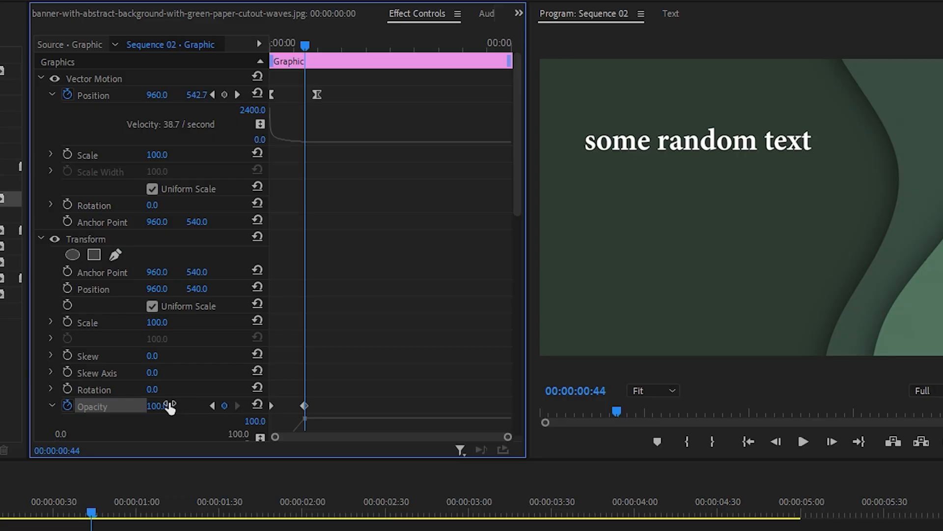
Apply Ease In and Ease Out to both Opacity keyframes and bring their velocity handles close together for a steep central peak.
{"action": "scroll", "coordinate": [334, 324], "scroll_direction": "down", "scroll_amount": 3}
{"action": "scroll", "coordinate": [334, 328], "scroll_direction": "down", "scroll_amount": 2}
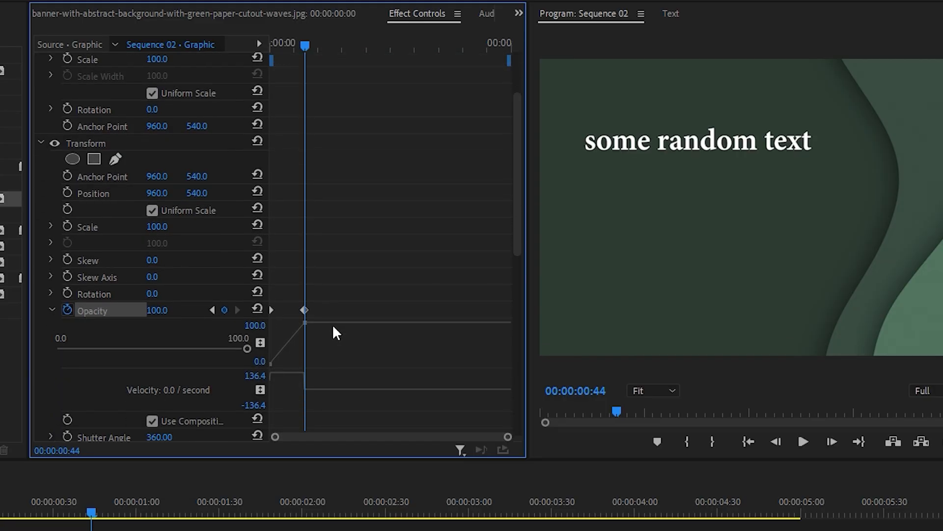
{"action": "left_click_drag", "start_coordinate": [308, 272], "coordinate": [258, 335]}
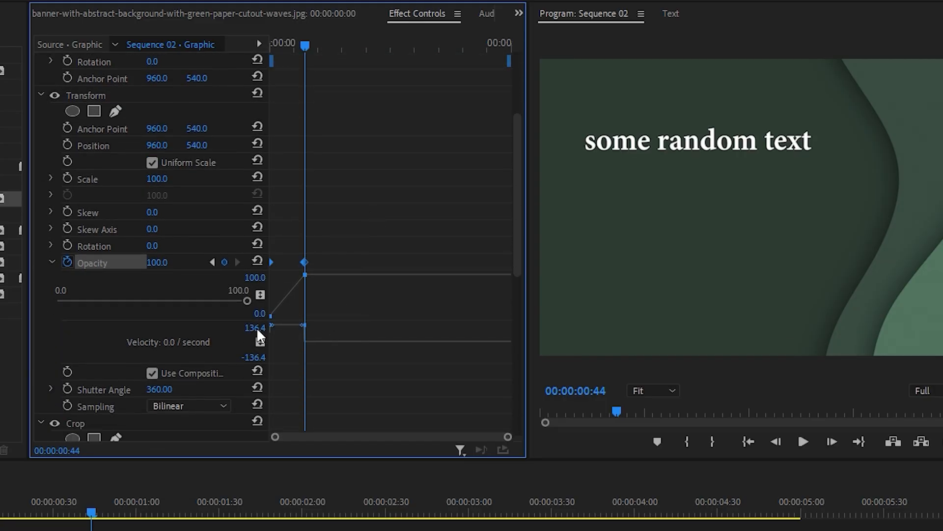
{"action": "right_click", "coordinate": [306, 266]}
{"action": "left_click", "coordinate": [362, 509]}
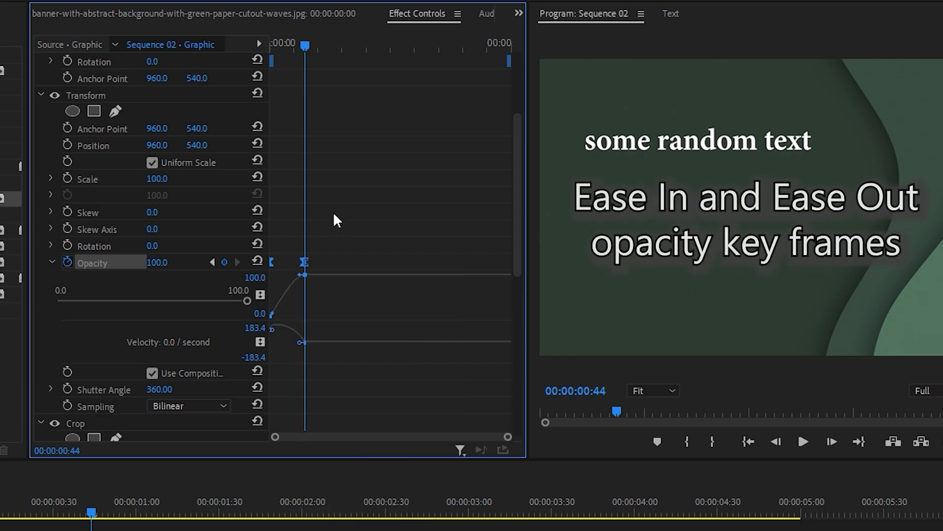
{"action": "right_click", "coordinate": [304, 262]}
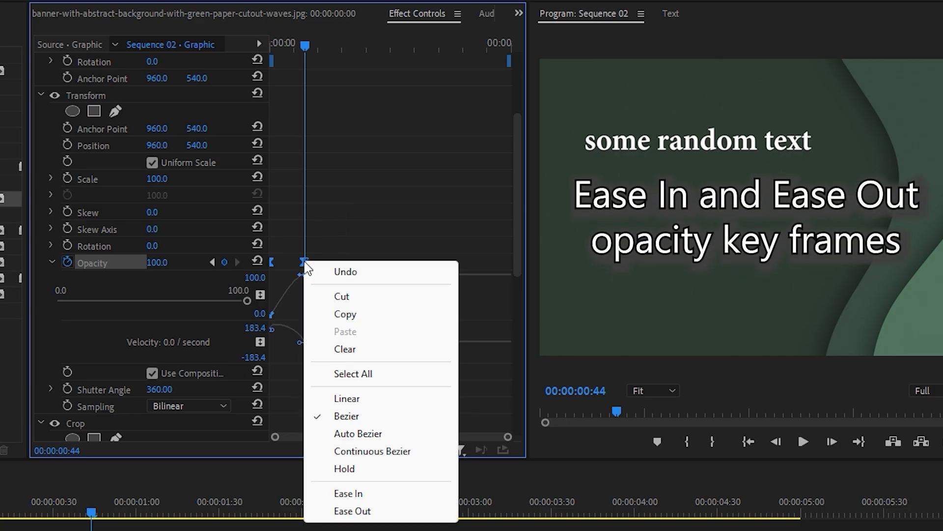
{"action": "left_click", "coordinate": [346, 509]}
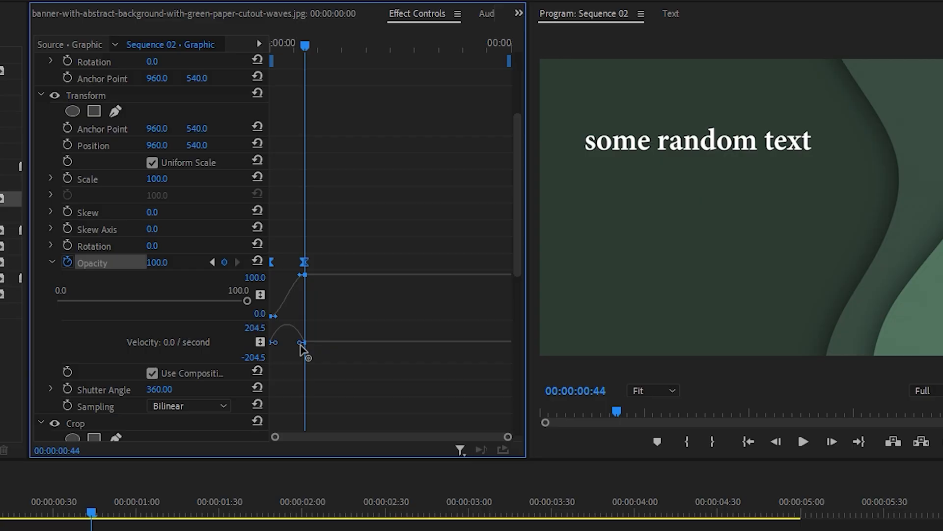
{"action": "left_click_drag", "start_coordinate": [300, 344], "coordinate": [281, 343]}
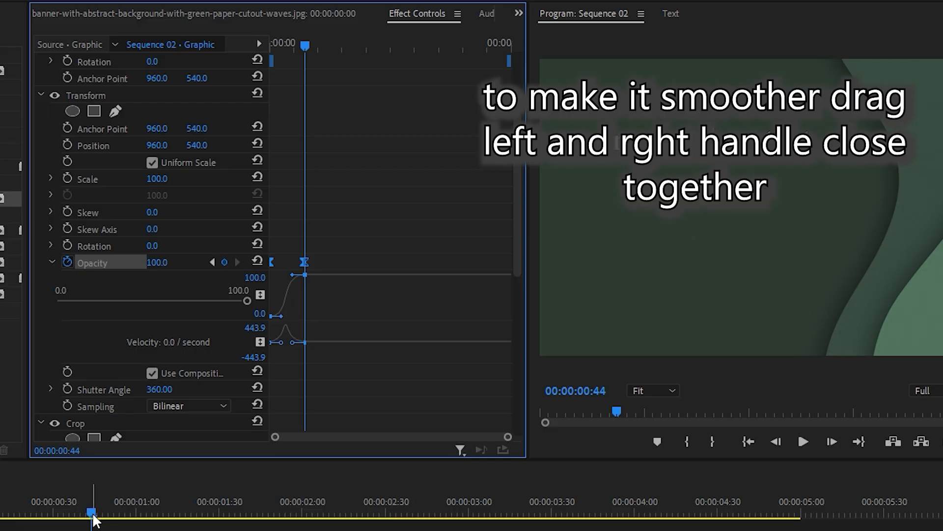
Play the sequence from the start to check the text reveal, and collapse the Vector Motion and Transform settings.
{"action": "left_click_drag", "start_coordinate": [92, 515], "coordinate": [0, 518]}
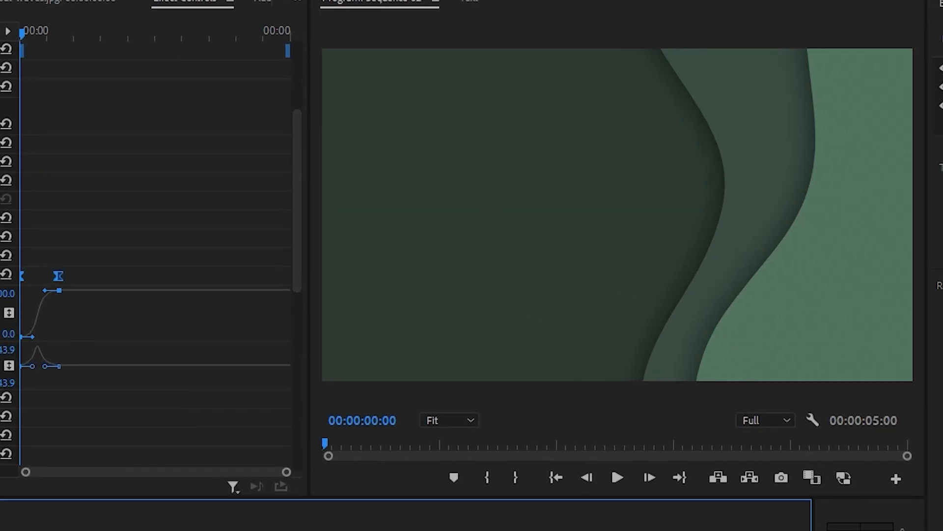
{"action": "key", "text": "space"}
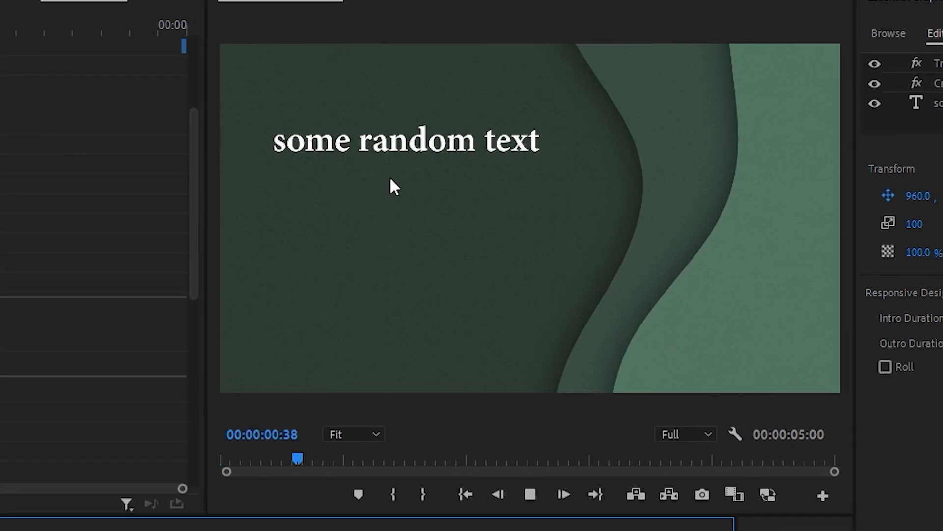
{"action": "key", "text": "space"}
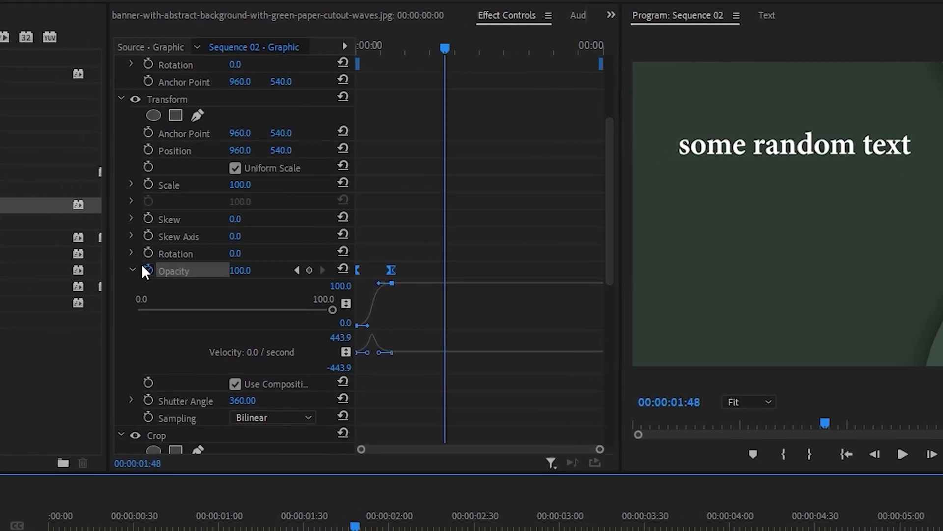
{"action": "left_click", "coordinate": [132, 270]}
{"action": "left_click", "coordinate": [121, 98]}
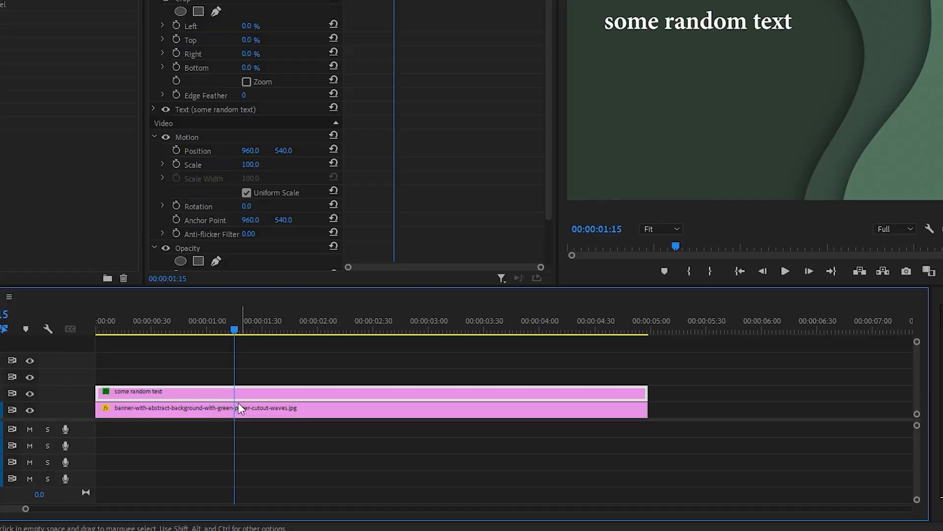
Duplicate the text clip onto V3 and V4, starting the V3 copy at 00:00:00:15 and the V4 copy at about 00:00:00:27.
{"action": "left_click_drag", "start_coordinate": [217, 392], "coordinate": [202, 343]}
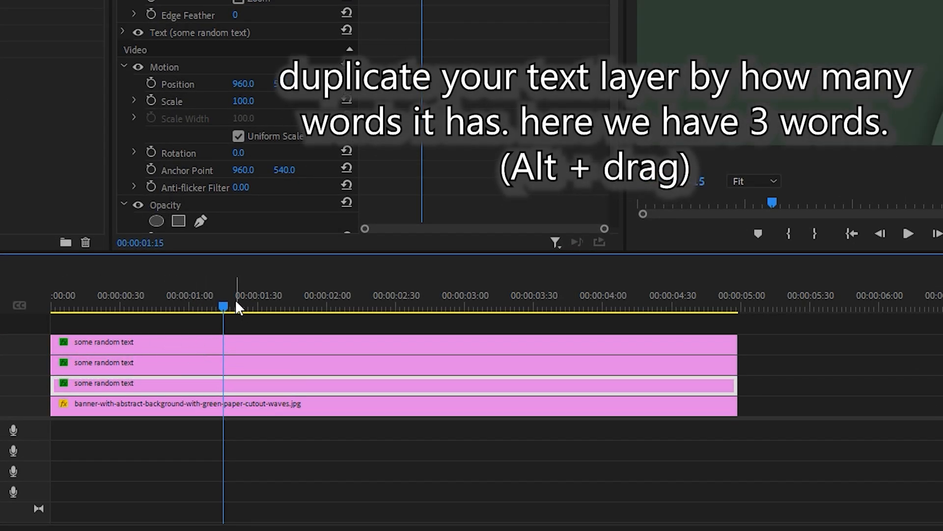
{"action": "left_click_drag", "start_coordinate": [237, 307], "coordinate": [85, 307]}
{"action": "left_click_drag", "start_coordinate": [162, 341], "coordinate": [198, 338]}
{"action": "left_click_drag", "start_coordinate": [136, 365], "coordinate": [165, 369]}
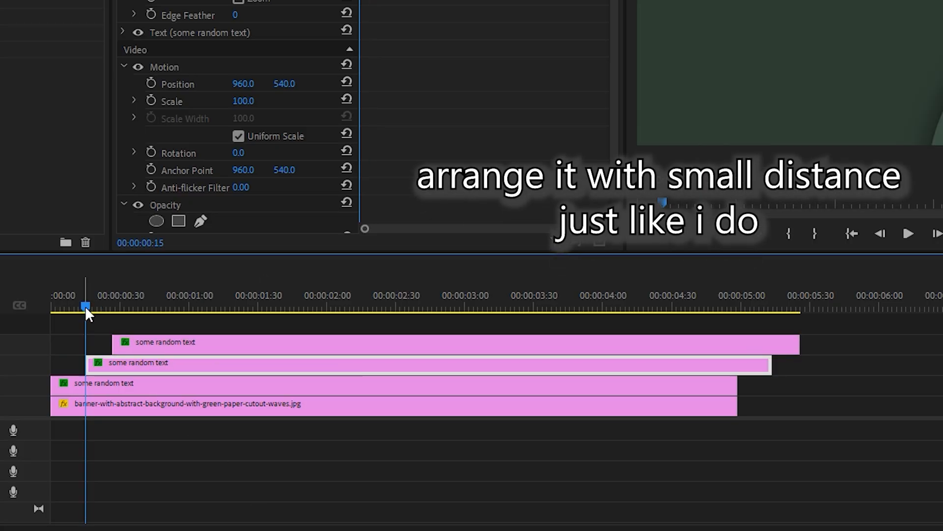
At 00:00:01:52, crop the V2 text clip to the word "some", with Left at about 7.3% and the right edge just after the word.
{"action": "left_click_drag", "start_coordinate": [85, 305], "coordinate": [29, 304]}
{"action": "left_click", "coordinate": [98, 381]}
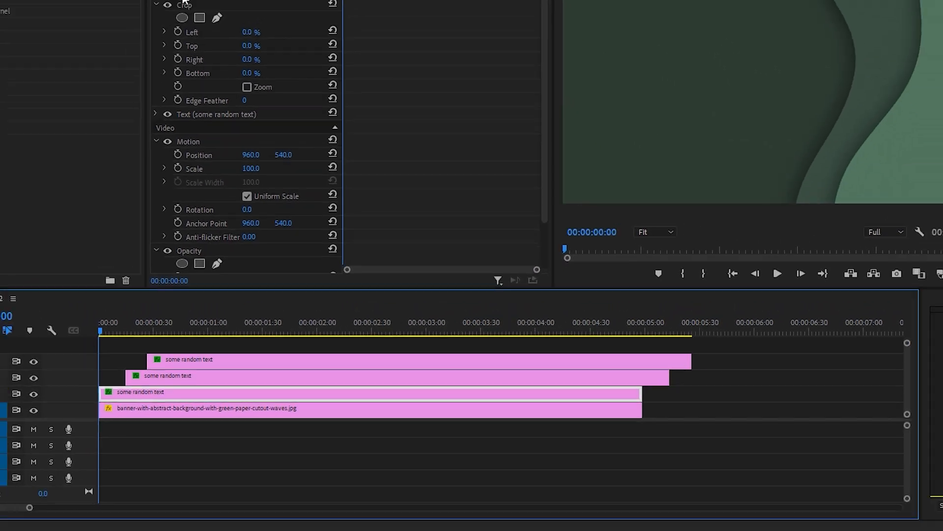
{"action": "left_click_drag", "start_coordinate": [100, 330], "coordinate": [172, 331]}
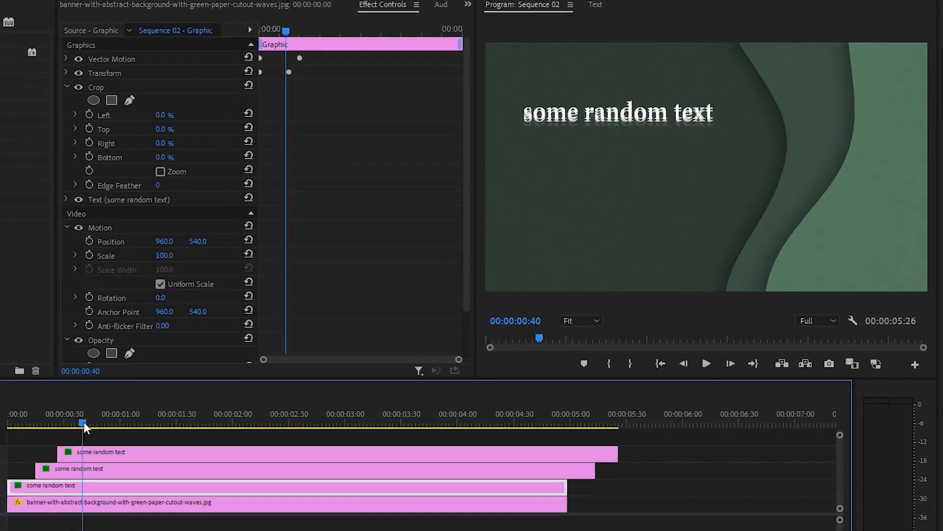
{"action": "left_click_drag", "start_coordinate": [84, 422], "coordinate": [217, 427]}
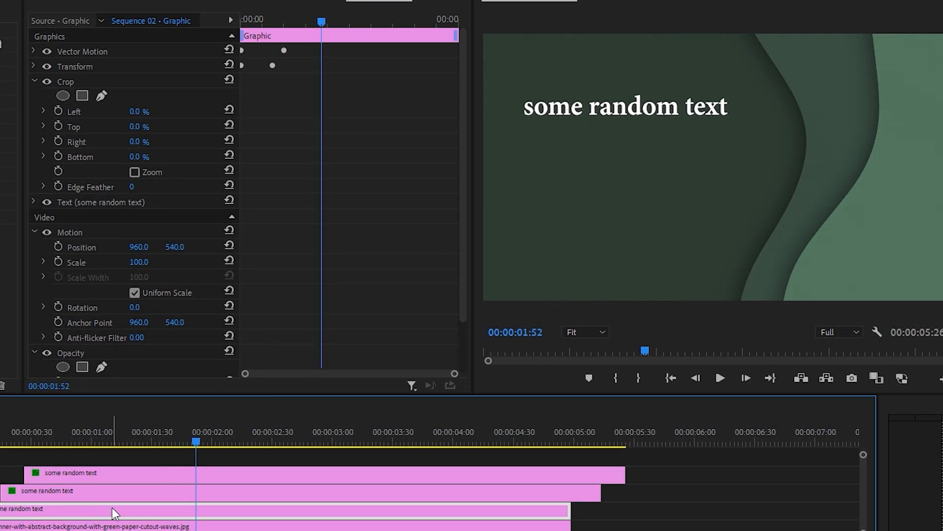
{"action": "left_click", "coordinate": [66, 79]}
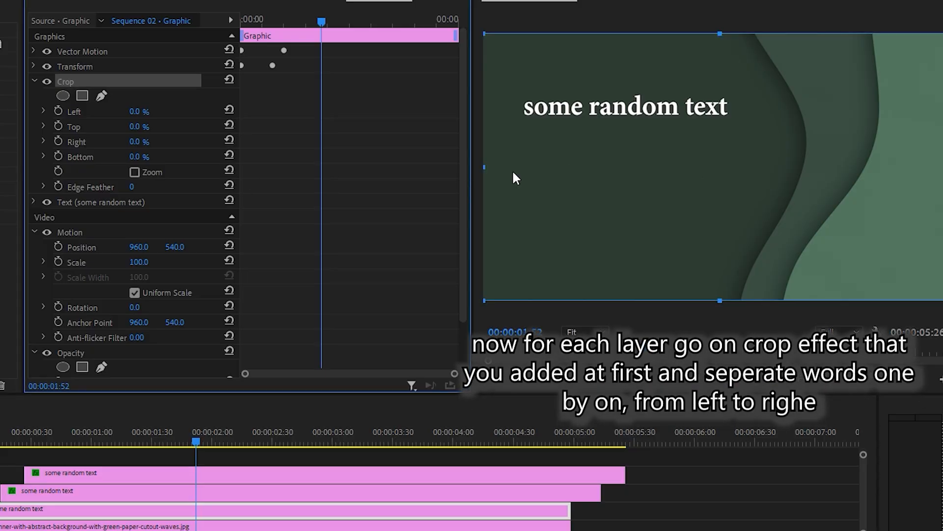
{"action": "left_click_drag", "start_coordinate": [484, 167], "coordinate": [518, 167]}
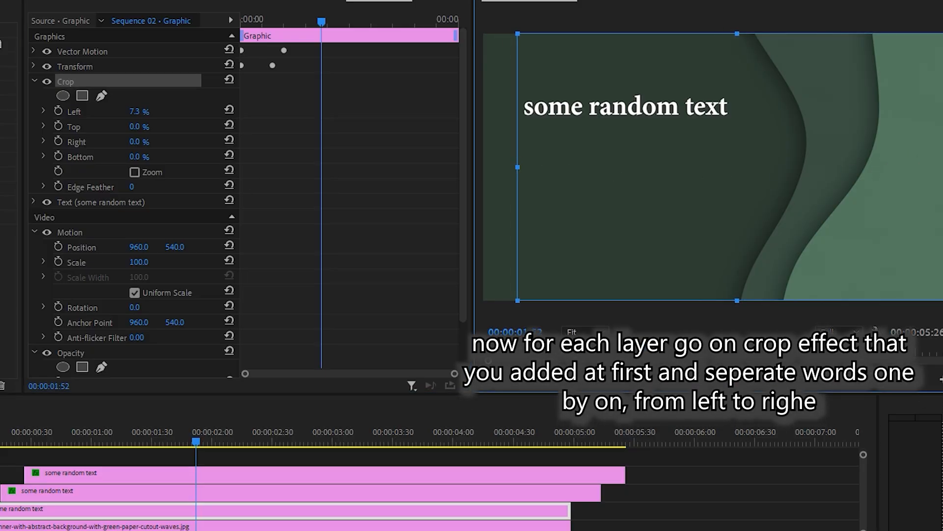
{"action": "left_click_drag", "start_coordinate": [942, 167], "coordinate": [588, 164]}
Crop the V3 text clip to the word "random", with Left at about 21.9% and Right at about 58.2%.
{"action": "left_click", "coordinate": [188, 493]}
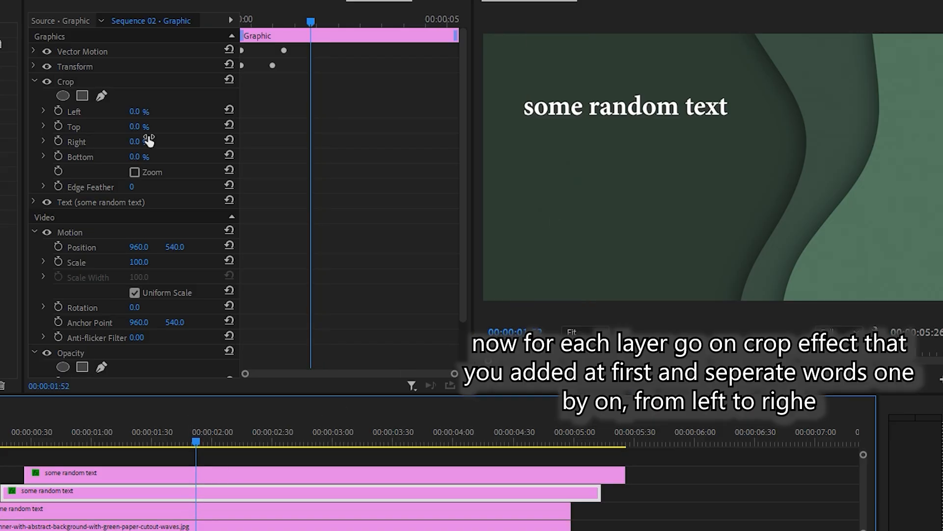
{"action": "left_click", "coordinate": [71, 84]}
{"action": "left_click_drag", "start_coordinate": [486, 166], "coordinate": [587, 167]}
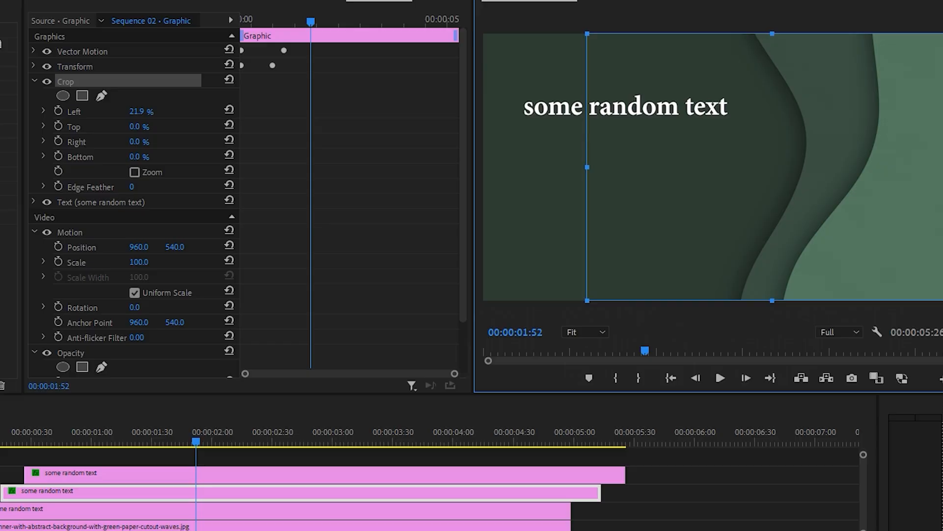
{"action": "left_click_drag", "start_coordinate": [941, 167], "coordinate": [681, 166]}
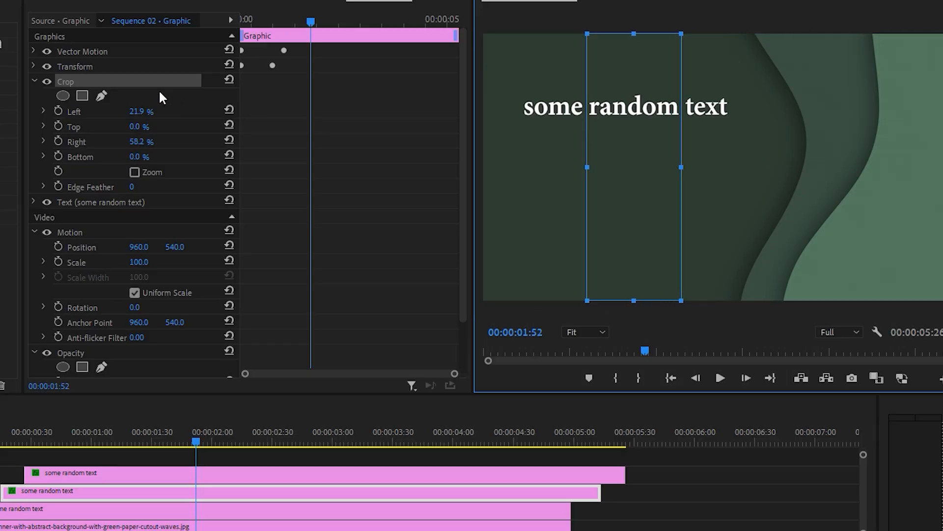
Crop the V4 text clip to the word "text", with Left at about 42.4% and Right at about 47.5%.
{"action": "left_click", "coordinate": [103, 479]}
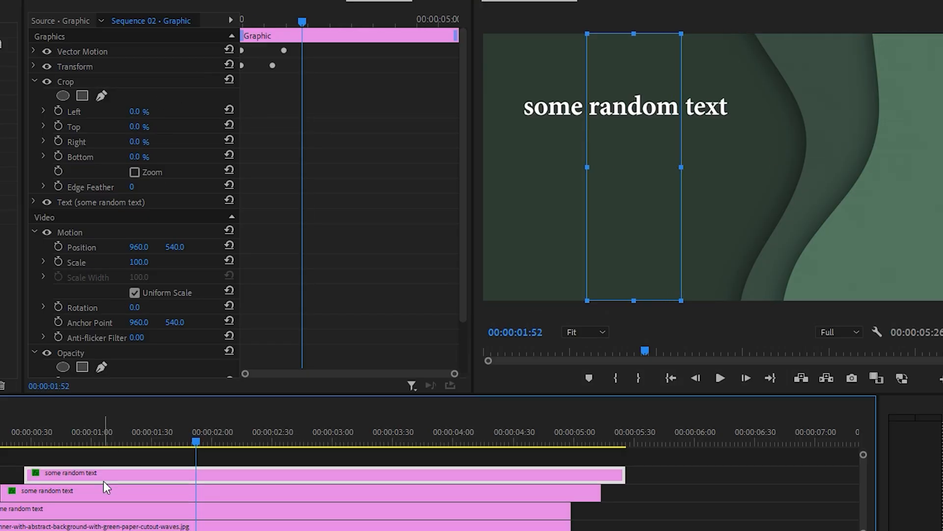
{"action": "left_click", "coordinate": [74, 82]}
{"action": "left_click_drag", "start_coordinate": [489, 166], "coordinate": [685, 166]}
{"action": "left_click_drag", "start_coordinate": [942, 167], "coordinate": [732, 177]}
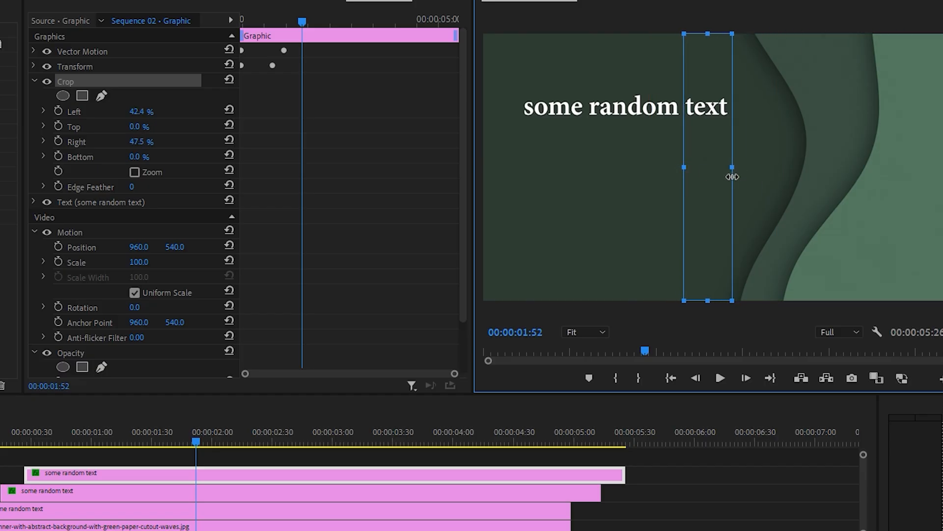
Play the sequence twice from the start to check the word-by-word reveal.
{"action": "left_click_drag", "start_coordinate": [195, 445], "coordinate": [0, 445]}
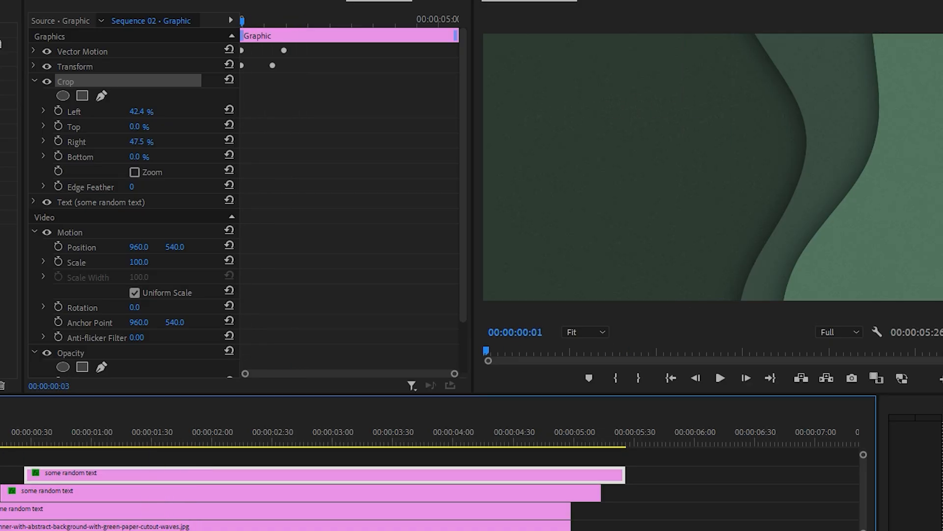
{"action": "key", "text": "space"}
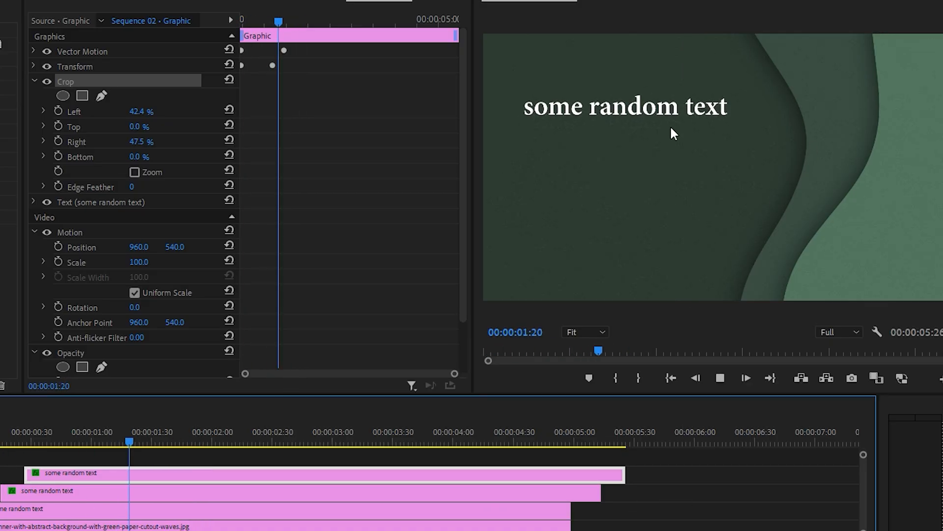
{"action": "left_click_drag", "start_coordinate": [250, 439], "coordinate": [0, 442]}
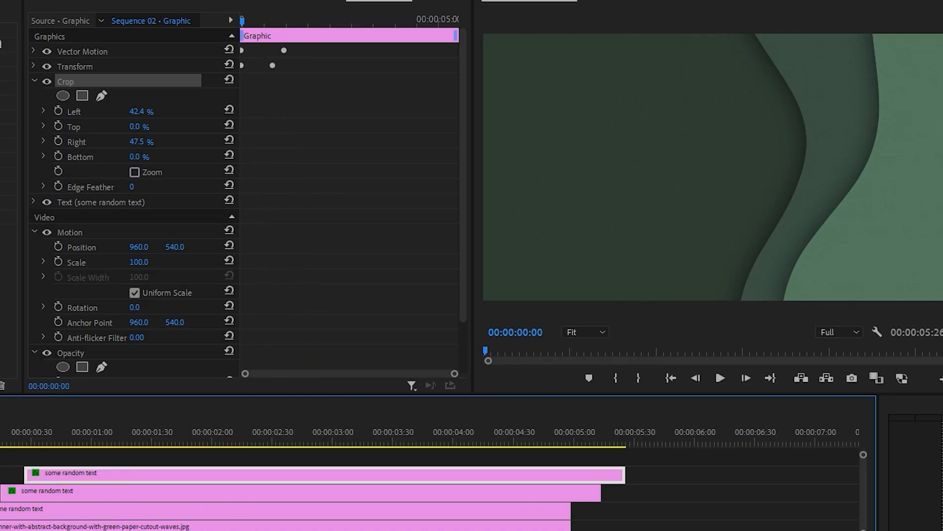
{"action": "key", "text": "space"}
{"action": "key", "text": "space"}
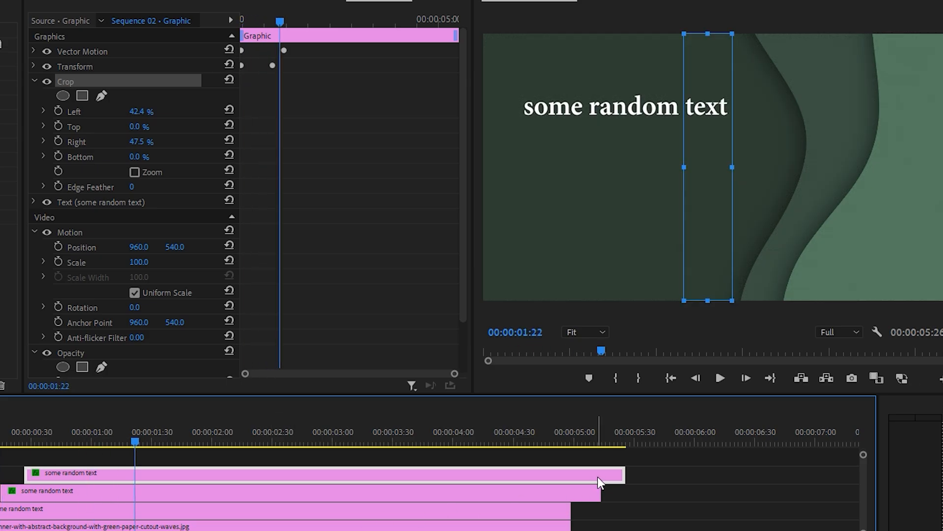
Trim the ends of the V3 and V4 text clips to line up with the end of the V2 clip.
{"action": "left_click_drag", "start_coordinate": [623, 475], "coordinate": [570, 492]}
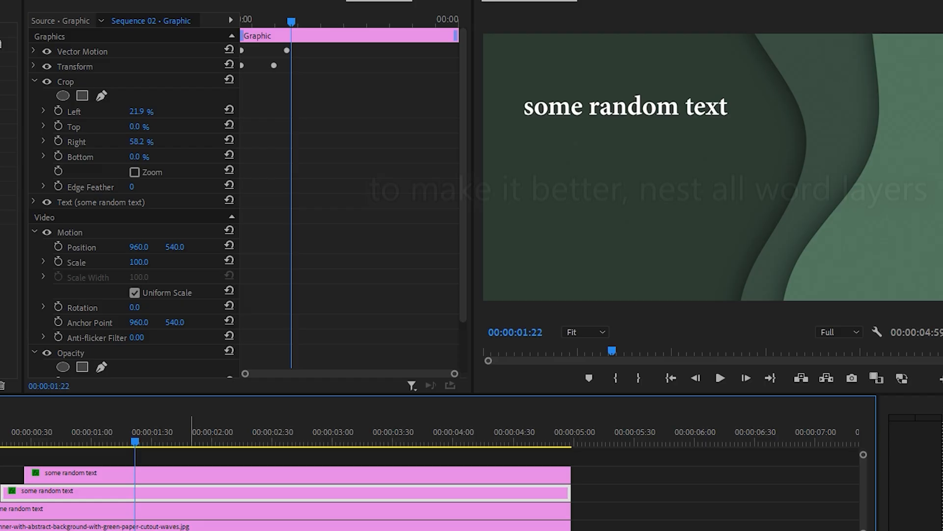
Nest the three word text clips on V2, V3 and V4 into one sequence named "Nested text1".
{"action": "left_click_drag", "start_coordinate": [600, 459], "coordinate": [413, 514]}
{"action": "right_click", "coordinate": [399, 479]}
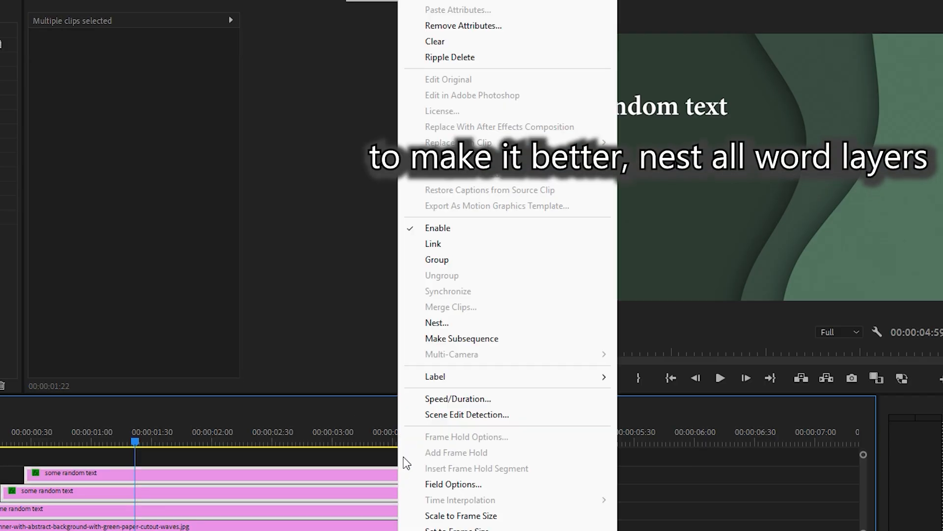
{"action": "left_click", "coordinate": [439, 326]}
{"action": "left_click_drag", "start_coordinate": [484, 290], "coordinate": [431, 295]}
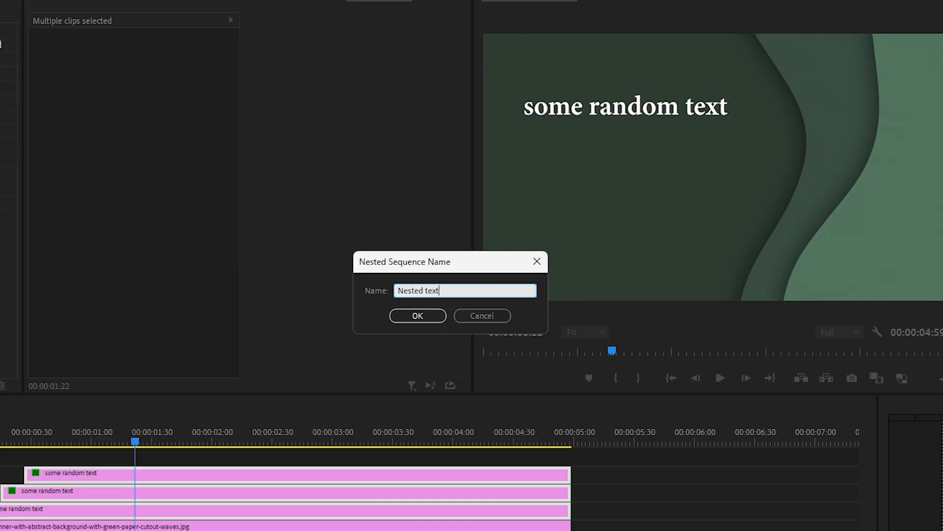
{"action": "key", "text": "Return"}
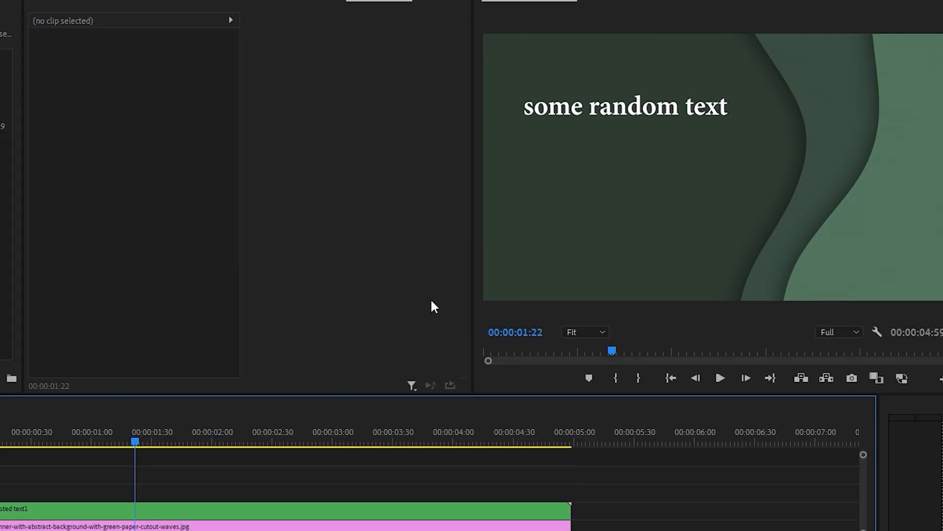
Find the Transform video effect by searching for "transf" and apply it to the Nested text1 clip.
{"action": "left_click", "coordinate": [249, 436]}
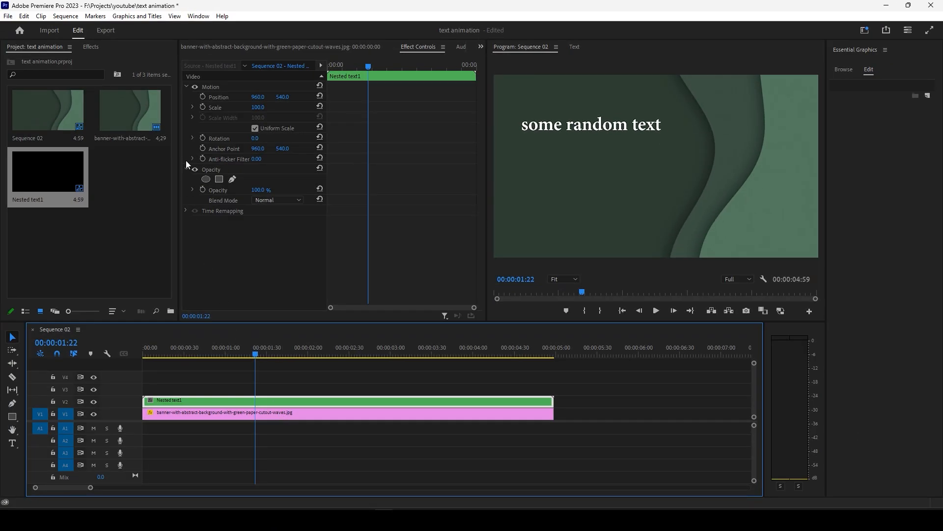
{"action": "left_click", "coordinate": [97, 46]}
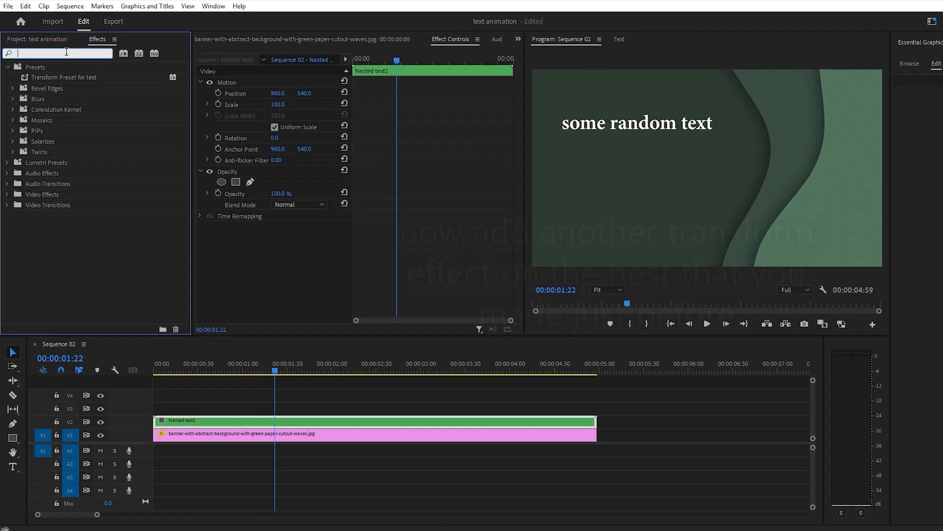
{"action": "left_click", "coordinate": [61, 59]}
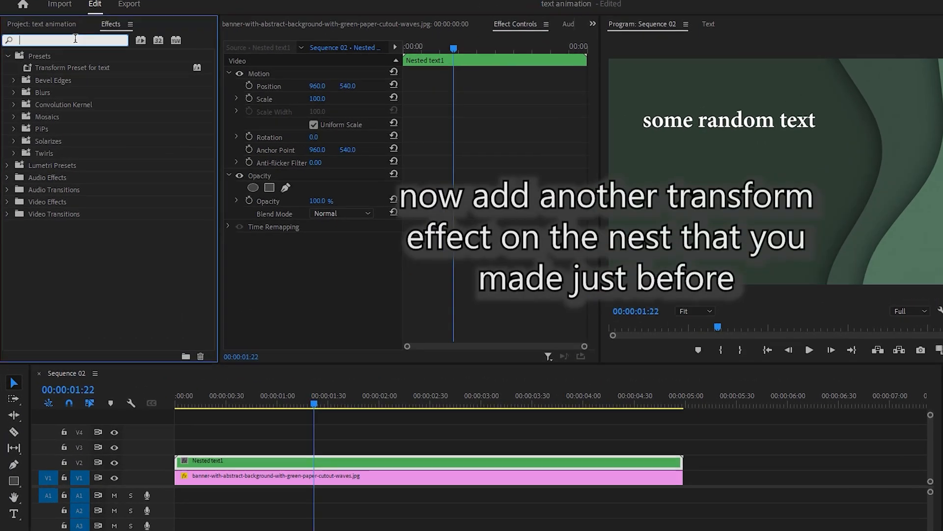
{"action": "type", "text": "trans"}
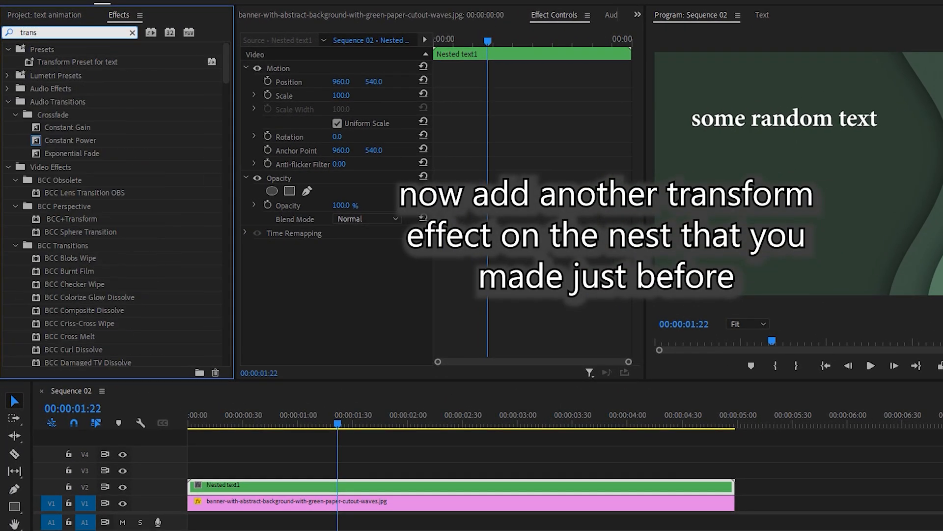
{"action": "type", "text": "d"}
{"action": "key", "text": "BackSpace"}
{"action": "type", "text": "f"}
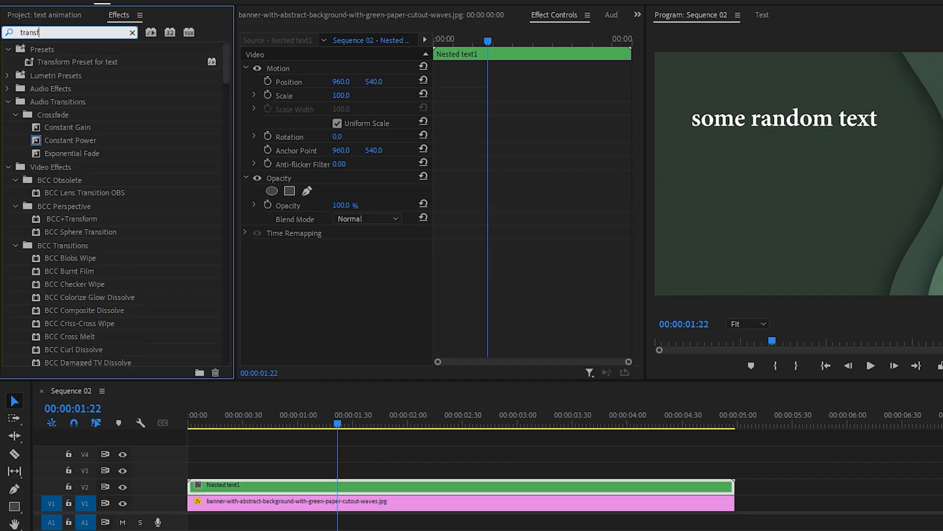
{"action": "left_click_drag", "start_coordinate": [62, 167], "coordinate": [227, 486]}
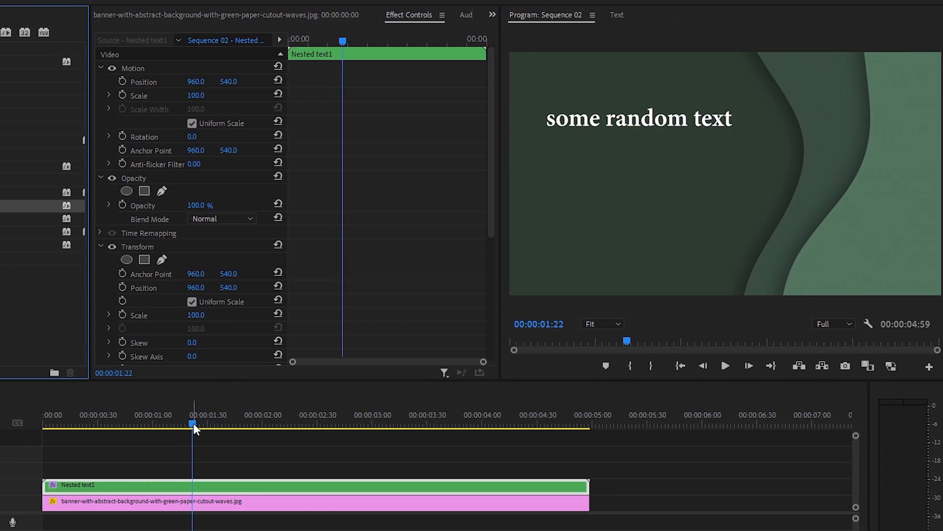
Move the playhead to 00:00:03:30 and set the Transform effect's Shutter Angle to 360 on the nested clip.
{"action": "left_click_drag", "start_coordinate": [193, 423], "coordinate": [419, 433]}
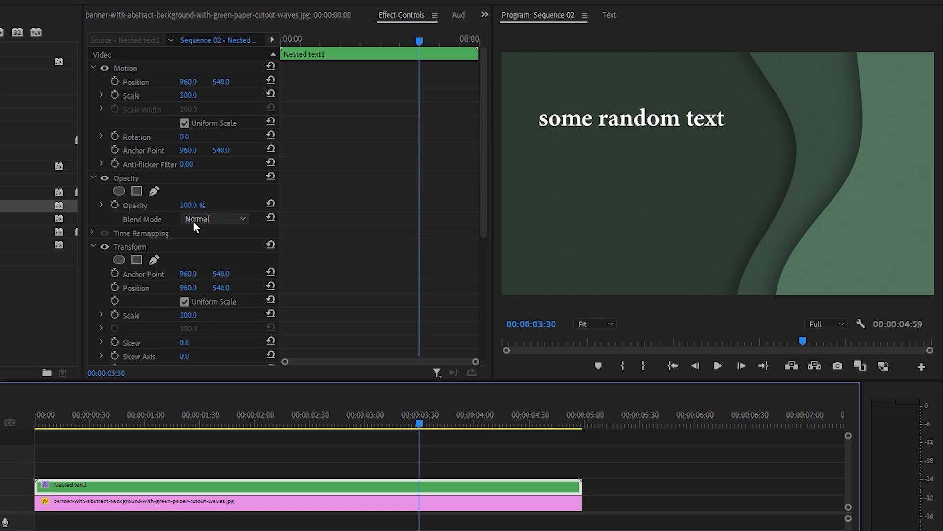
{"action": "scroll", "coordinate": [156, 267], "scroll_direction": "down", "scroll_amount": 3}
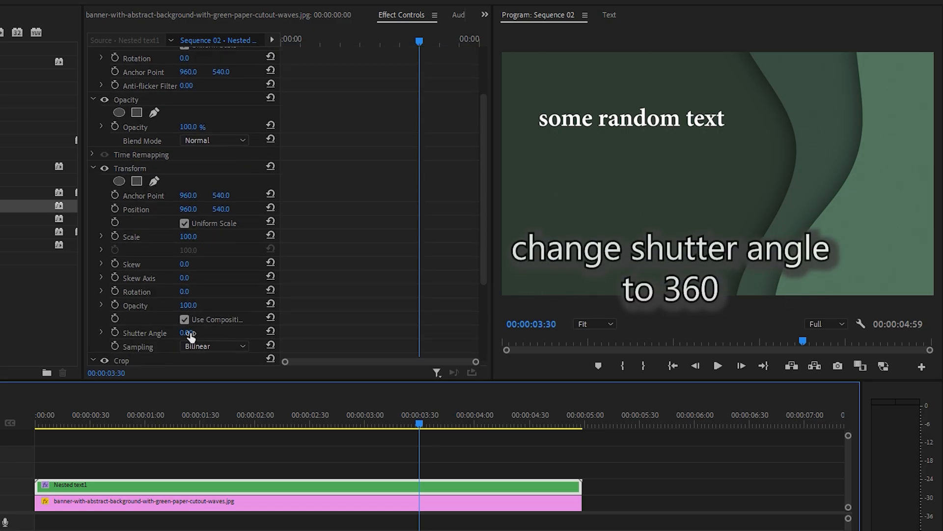
{"action": "left_click", "coordinate": [186, 332]}
{"action": "type", "text": "360"}
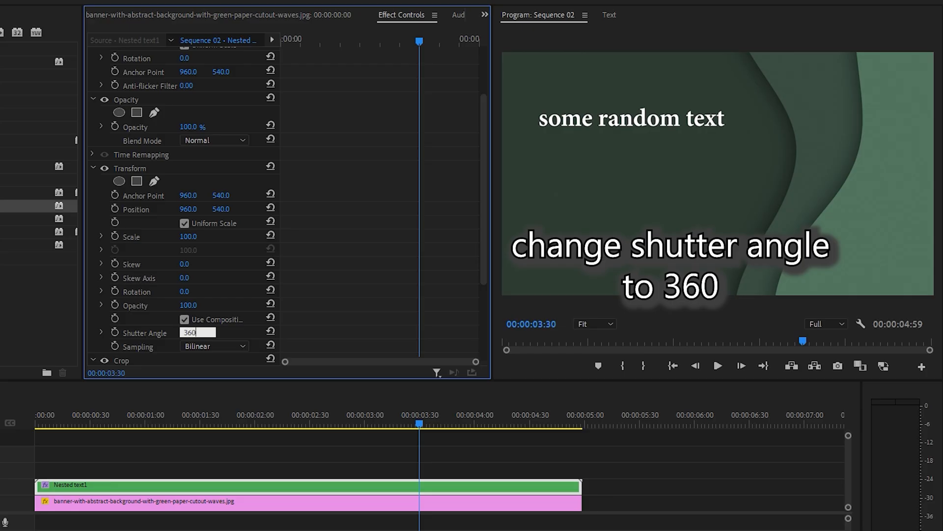
{"action": "key", "text": "Return"}
Keyframe the nested clip's Motion Position at vertical 540 at 00:00:03:30 and at vertical 440 at 00:00:04:21.
{"action": "scroll", "coordinate": [311, 96], "scroll_direction": "up", "scroll_amount": 1}
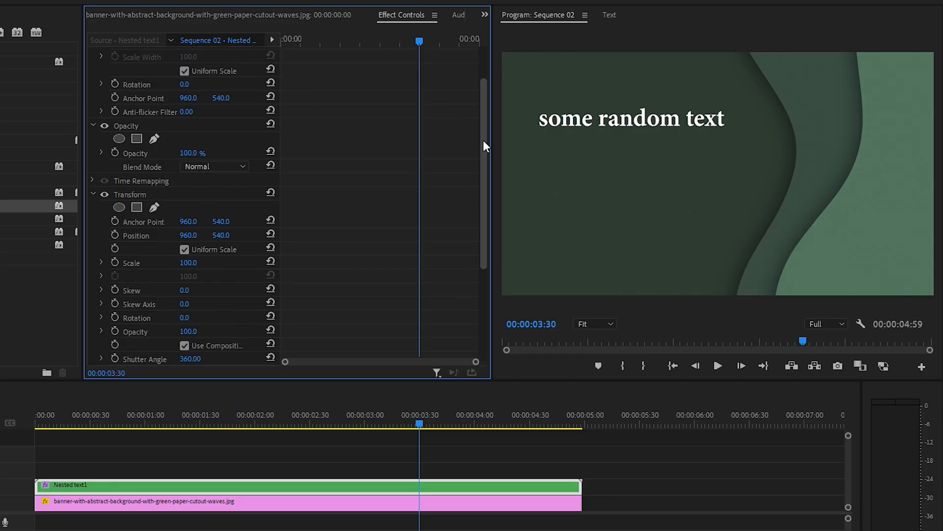
{"action": "left_click_drag", "start_coordinate": [484, 141], "coordinate": [484, 94]}
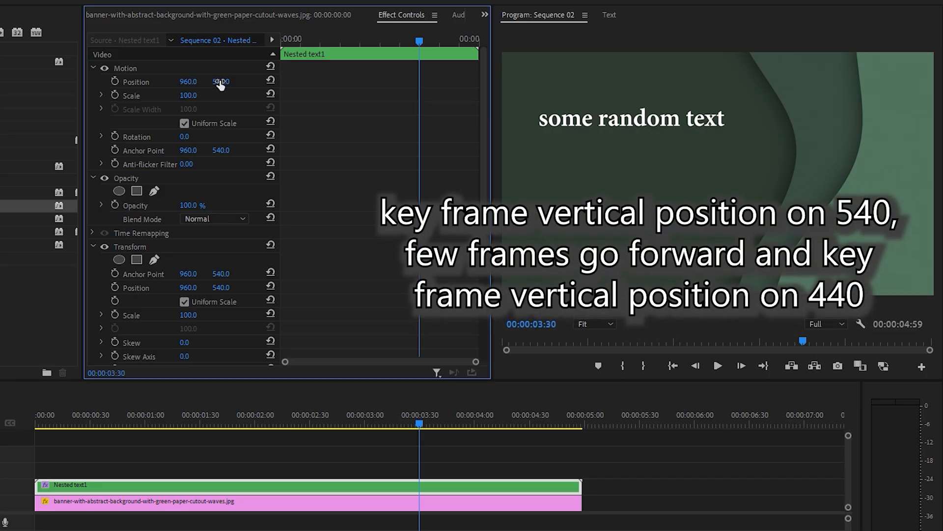
{"action": "left_click", "coordinate": [114, 81]}
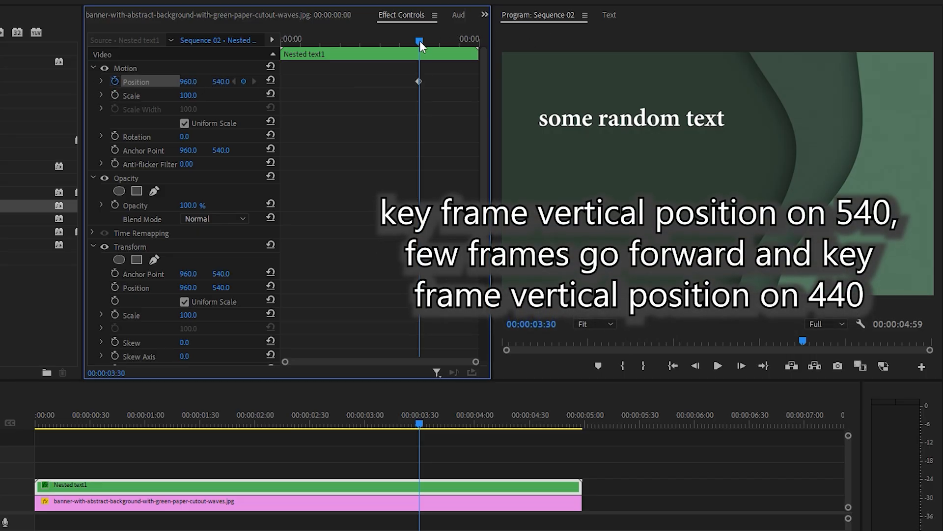
{"action": "left_click_drag", "start_coordinate": [419, 41], "coordinate": [453, 40]}
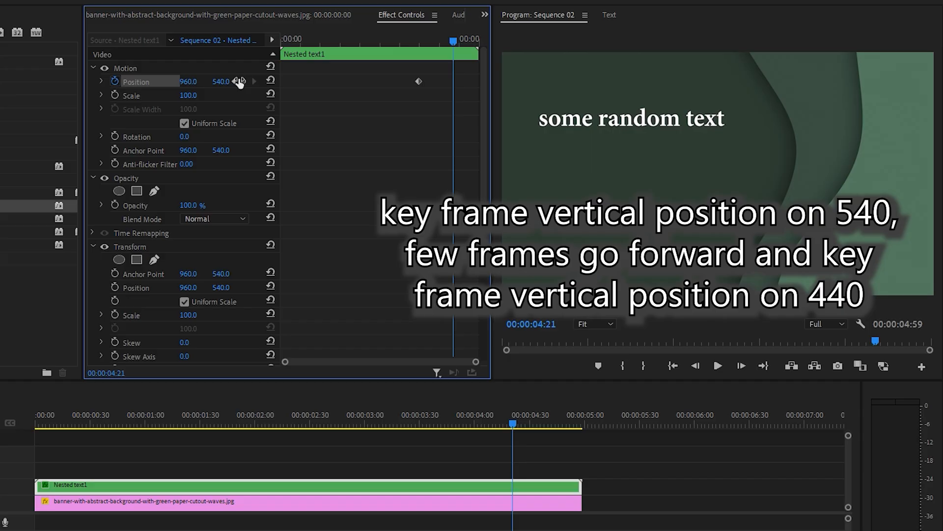
{"action": "left_click", "coordinate": [225, 80]}
{"action": "type", "text": "440"}
{"action": "key", "text": "Return"}
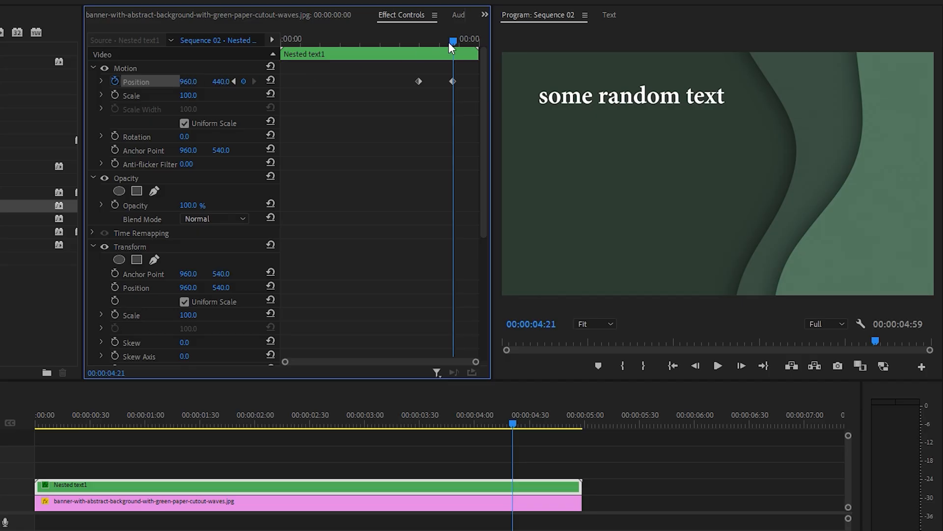
Keyframe the nested clip's Opacity at 100% at 00:00:03:29 and at 0% at 00:00:04:11.
{"action": "left_click_drag", "start_coordinate": [457, 39], "coordinate": [421, 42]}
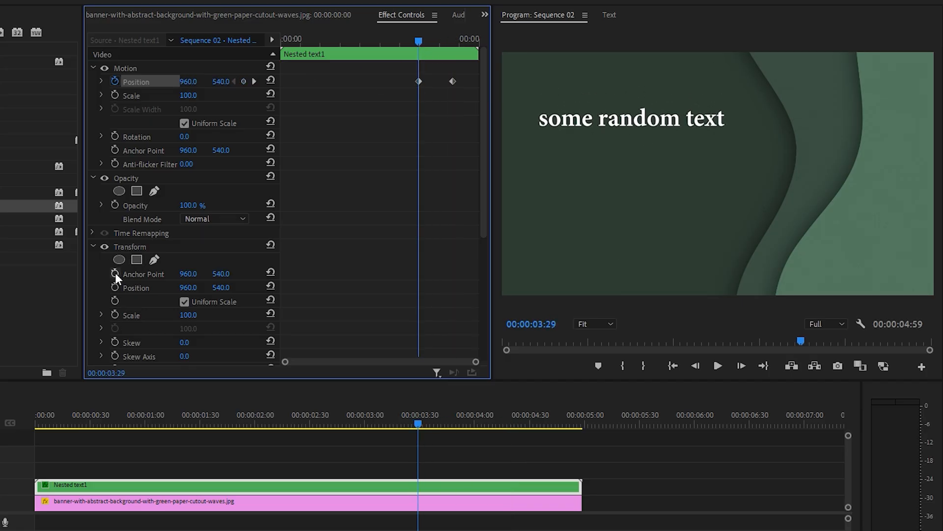
{"action": "left_click", "coordinate": [93, 246]}
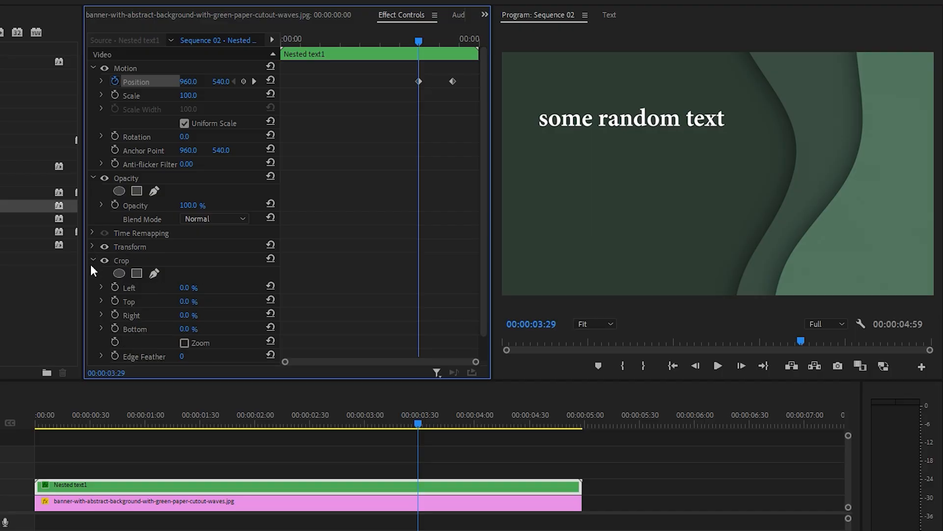
{"action": "left_click", "coordinate": [93, 260]}
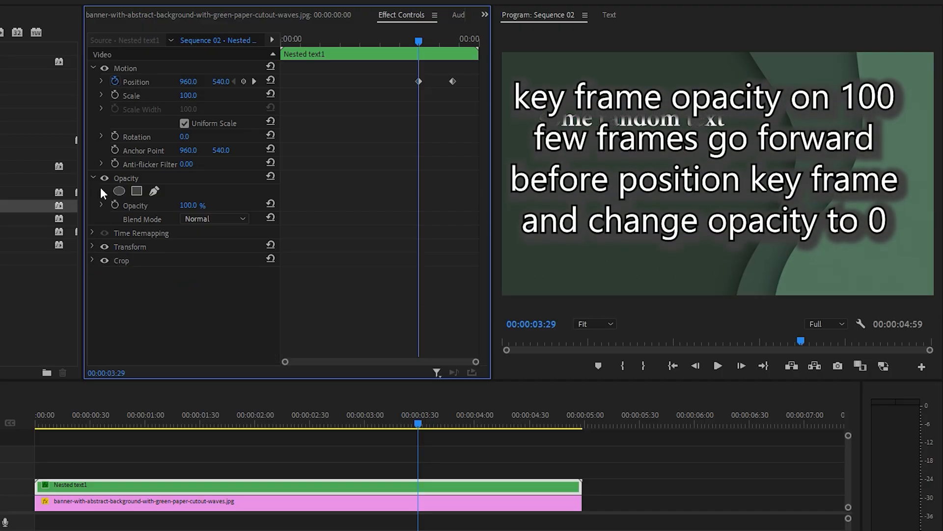
{"action": "left_click", "coordinate": [115, 205]}
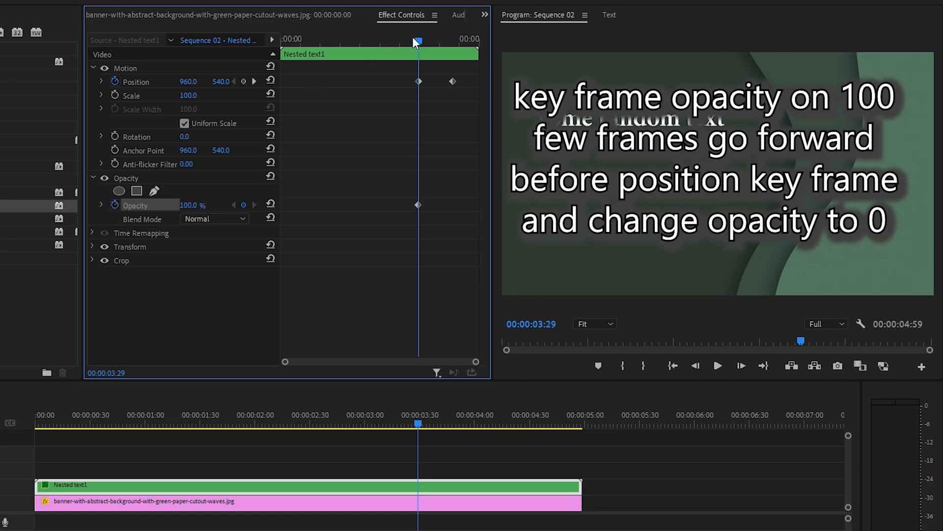
{"action": "left_click_drag", "start_coordinate": [413, 37], "coordinate": [447, 41]}
{"action": "left_click", "coordinate": [196, 205]}
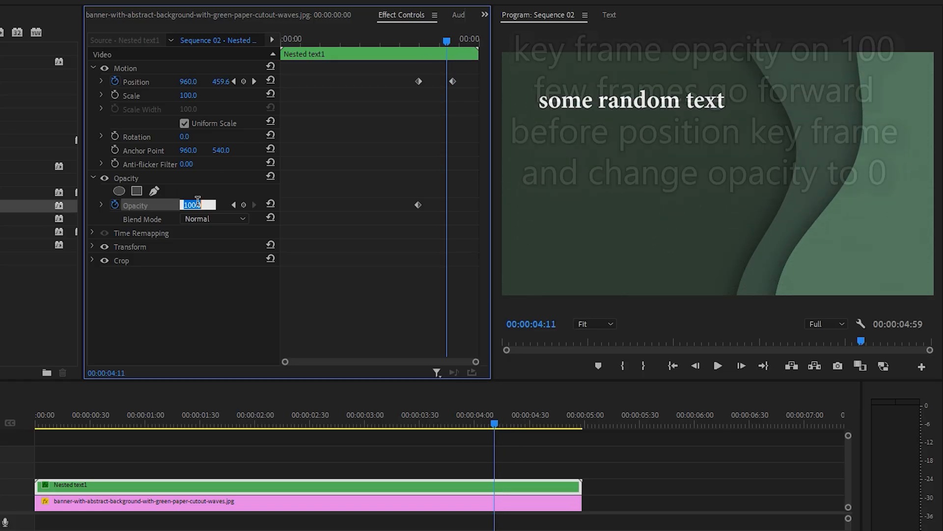
{"action": "key", "text": "Return"}
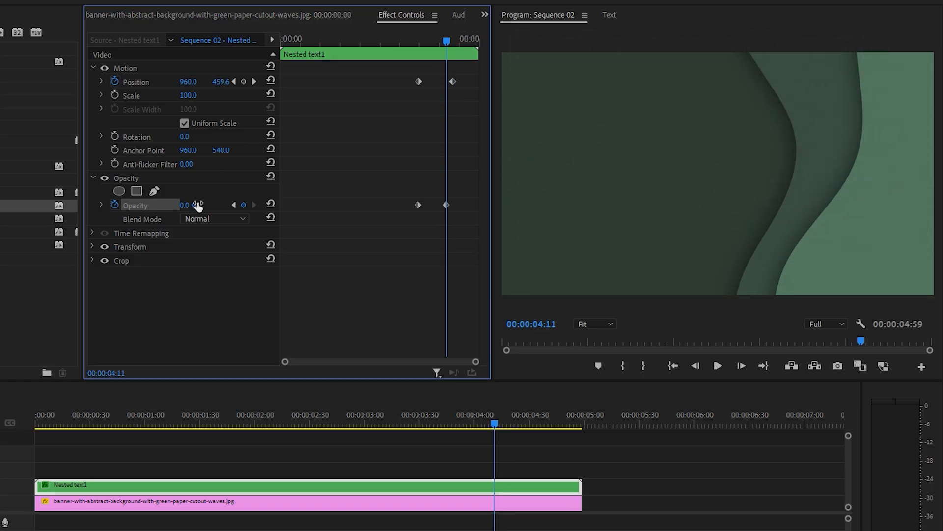
Apply Ease In and Ease Out to both Position keyframes and pull their velocity handles closer together for a sharper curve.
{"action": "left_click_drag", "start_coordinate": [468, 69], "coordinate": [388, 106]}
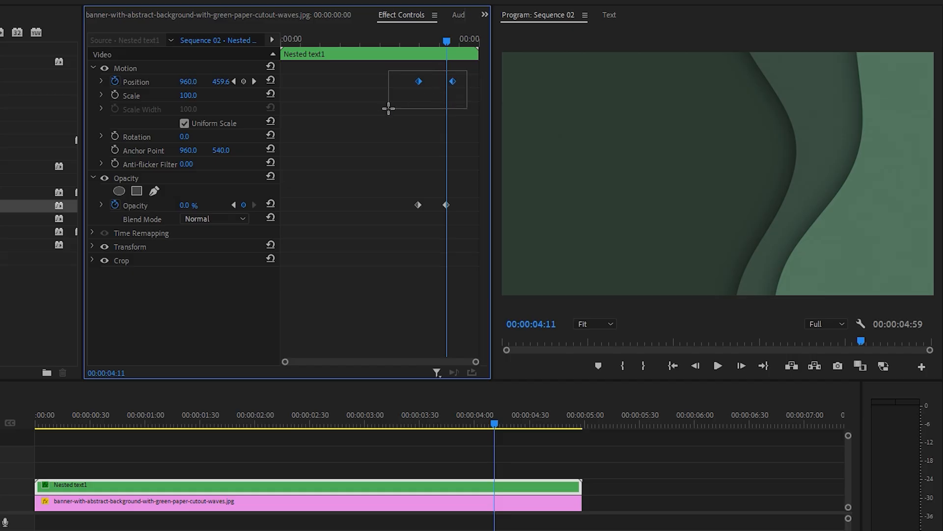
{"action": "right_click", "coordinate": [421, 81]}
{"action": "mouse_move", "coordinate": [491, 195]}
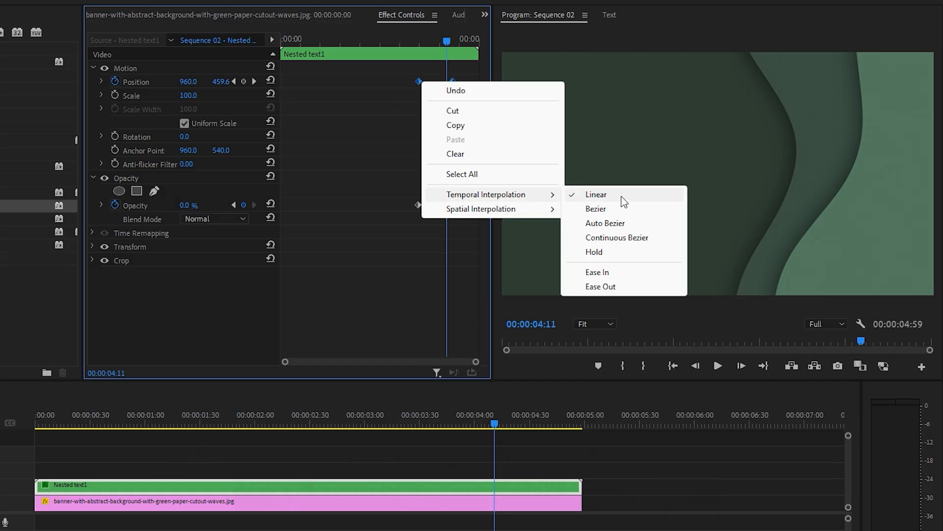
{"action": "left_click", "coordinate": [597, 272]}
{"action": "left_click_drag", "start_coordinate": [400, 67], "coordinate": [462, 127]}
{"action": "right_click", "coordinate": [455, 82]}
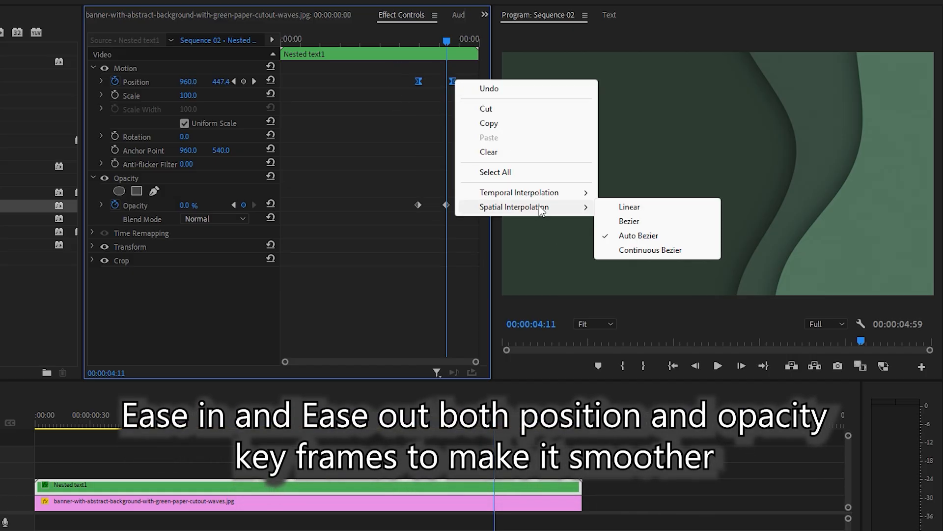
{"action": "mouse_move", "coordinate": [541, 192]}
{"action": "left_click", "coordinate": [627, 285]}
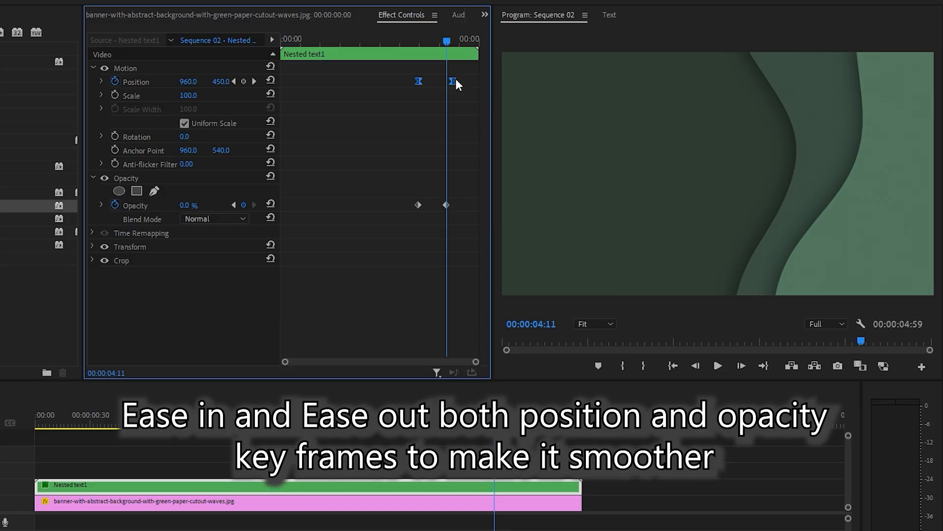
{"action": "left_click", "coordinate": [100, 81]}
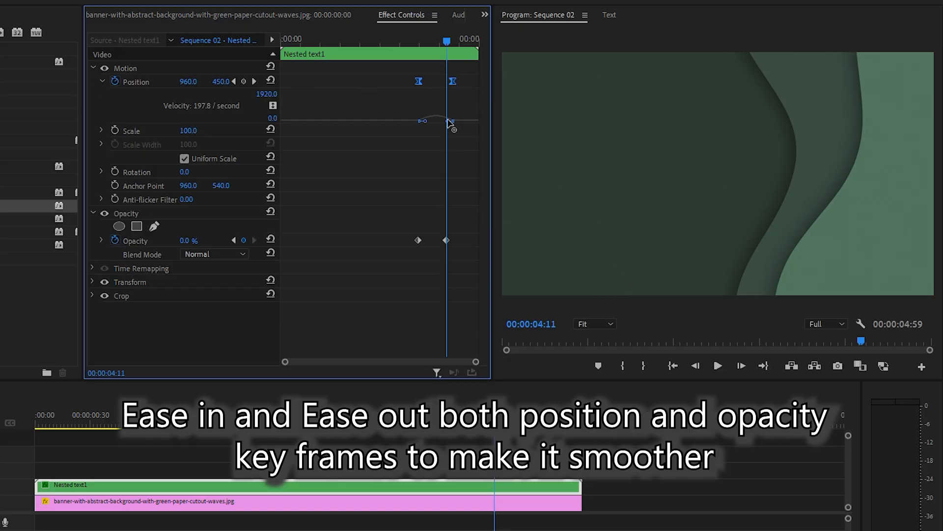
{"action": "left_click_drag", "start_coordinate": [448, 122], "coordinate": [435, 122]}
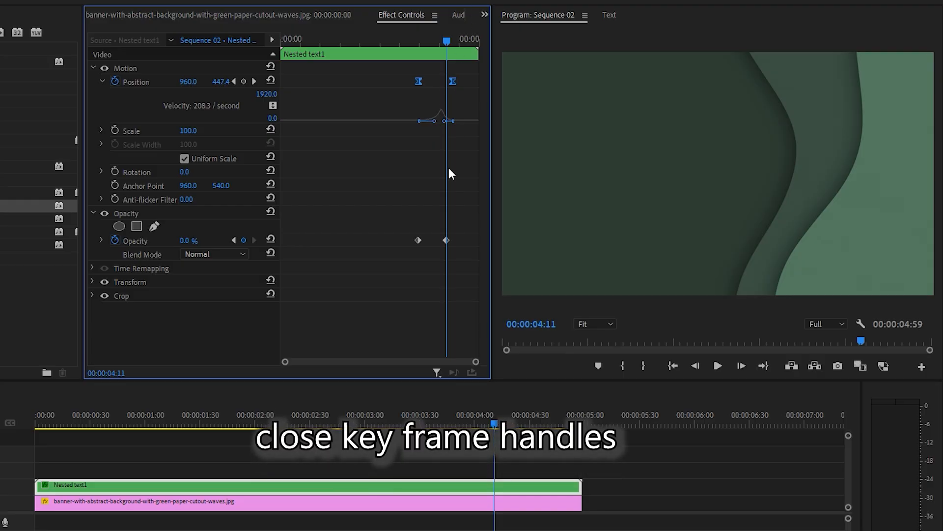
Apply Ease In and Ease Out to both Opacity keyframes and bring their velocity graph handles closer together.
{"action": "left_click_drag", "start_coordinate": [403, 206], "coordinate": [464, 273]}
{"action": "right_click", "coordinate": [446, 239]}
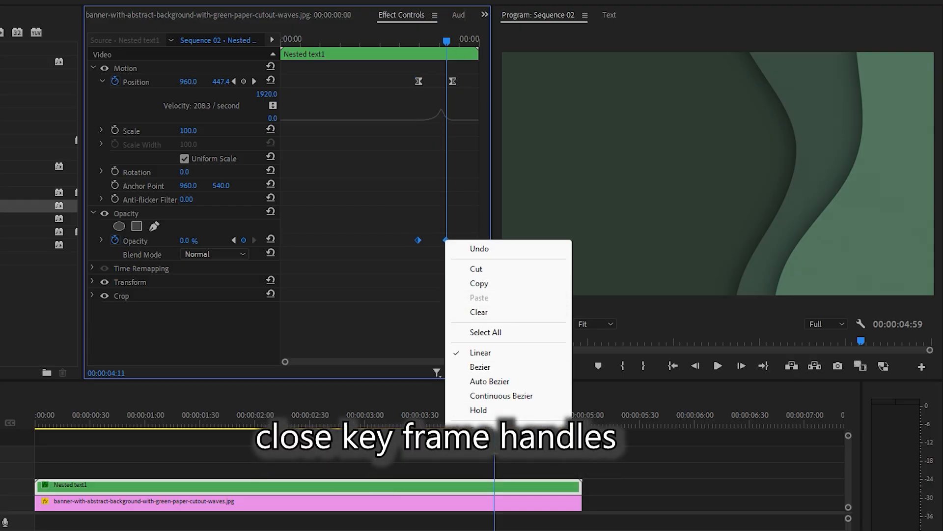
{"action": "left_click", "coordinate": [487, 426]}
{"action": "right_click", "coordinate": [446, 240]}
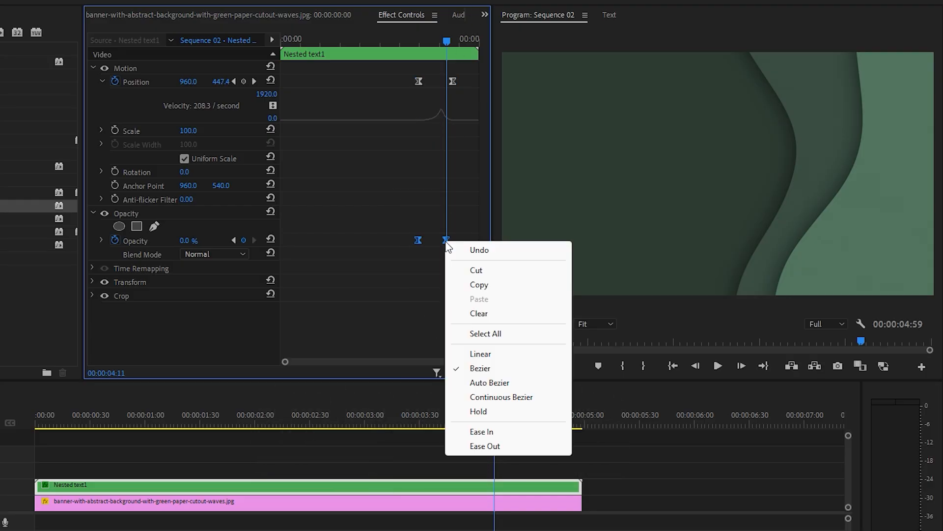
{"action": "left_click", "coordinate": [486, 445]}
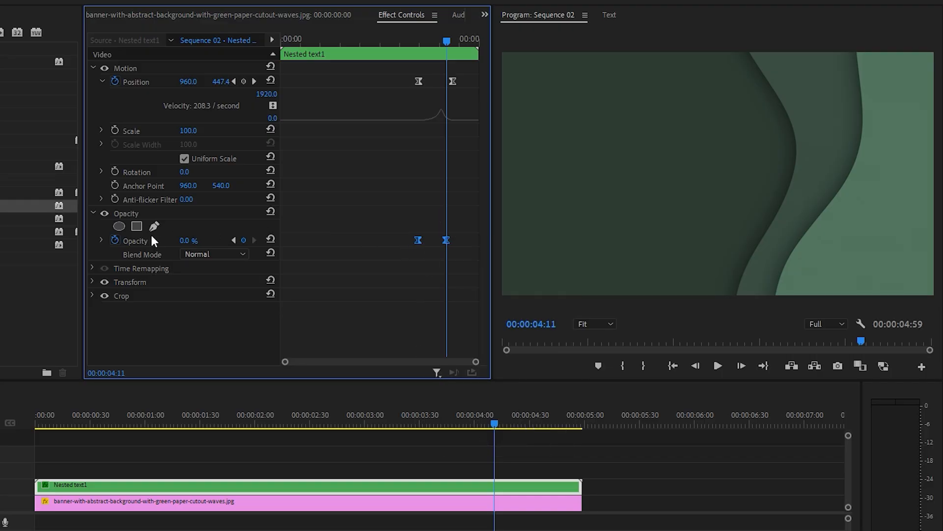
{"action": "left_click", "coordinate": [92, 213]}
{"action": "left_click", "coordinate": [92, 213]}
{"action": "left_click", "coordinate": [101, 240]}
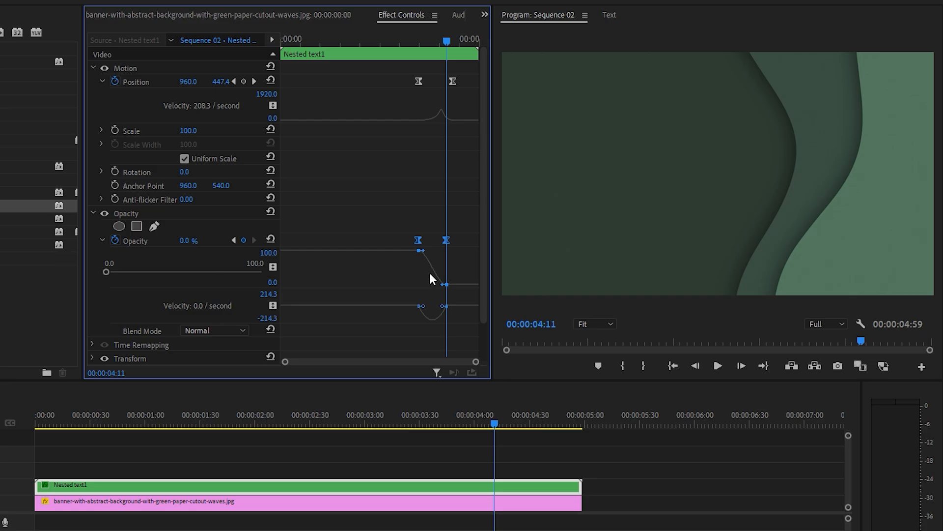
{"action": "left_click_drag", "start_coordinate": [442, 308], "coordinate": [427, 312]}
Play the sequence from the start to check the text's reveal and its upward fade-out.
{"action": "left_click_drag", "start_coordinate": [446, 42], "coordinate": [229, 39]}
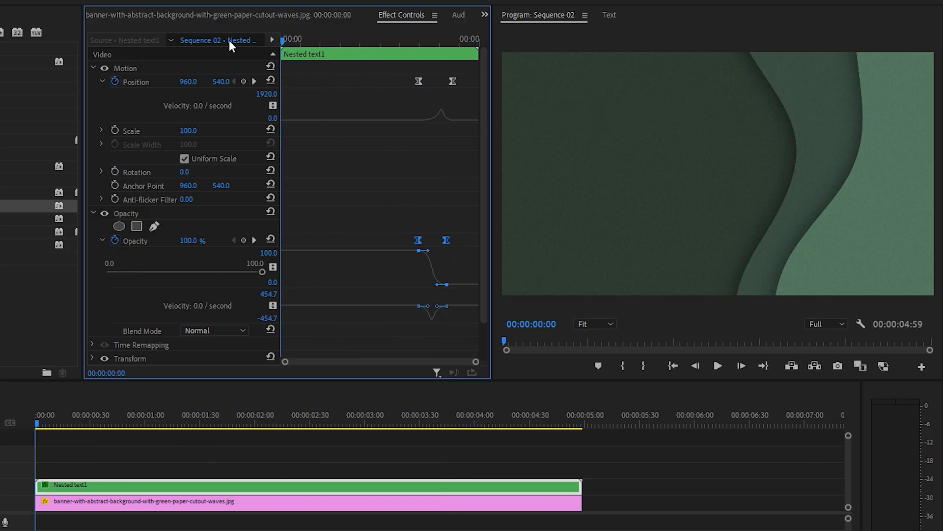
{"action": "key", "text": "space"}
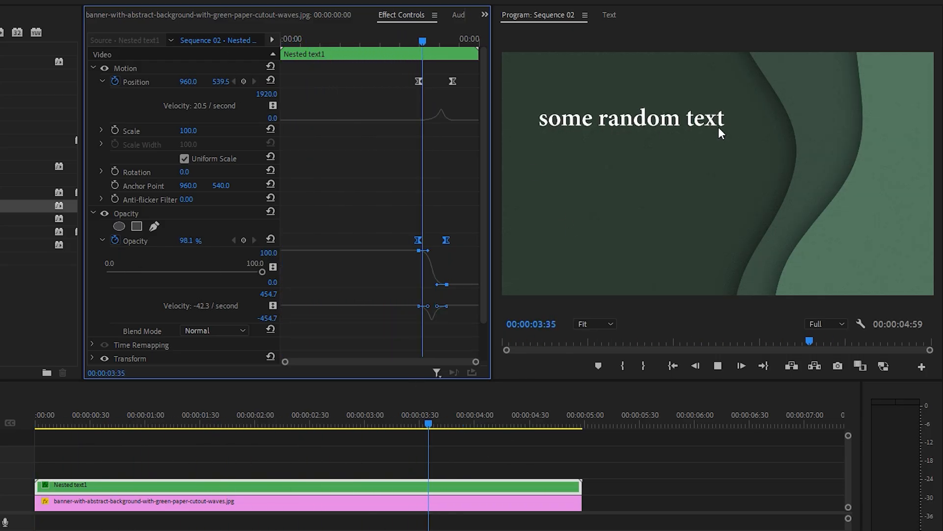
{"action": "key", "text": "space"}
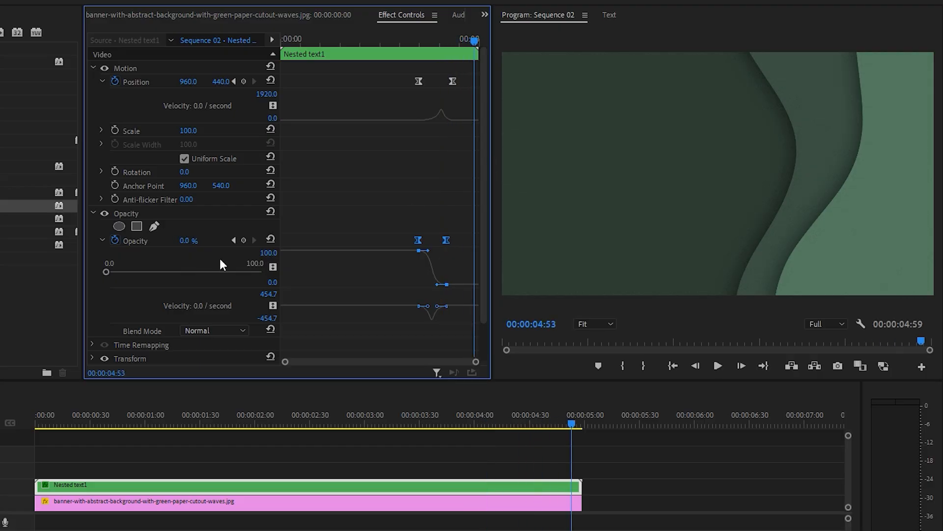